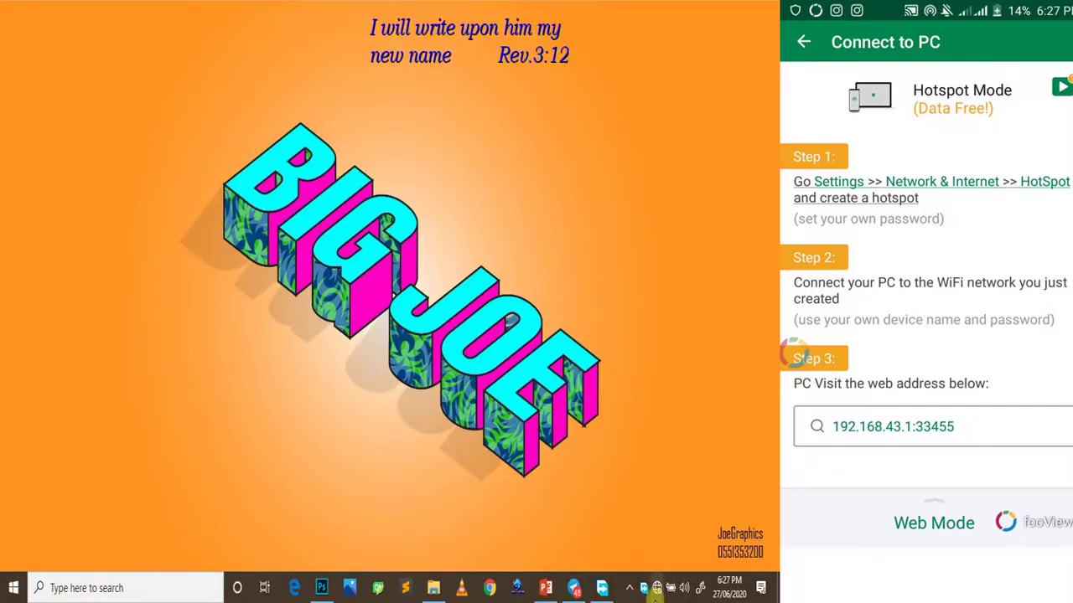
# Connect the PC to the phone's hotspot Wi-Fi network from the Windows network panel.
pyautogui.click(656, 588)
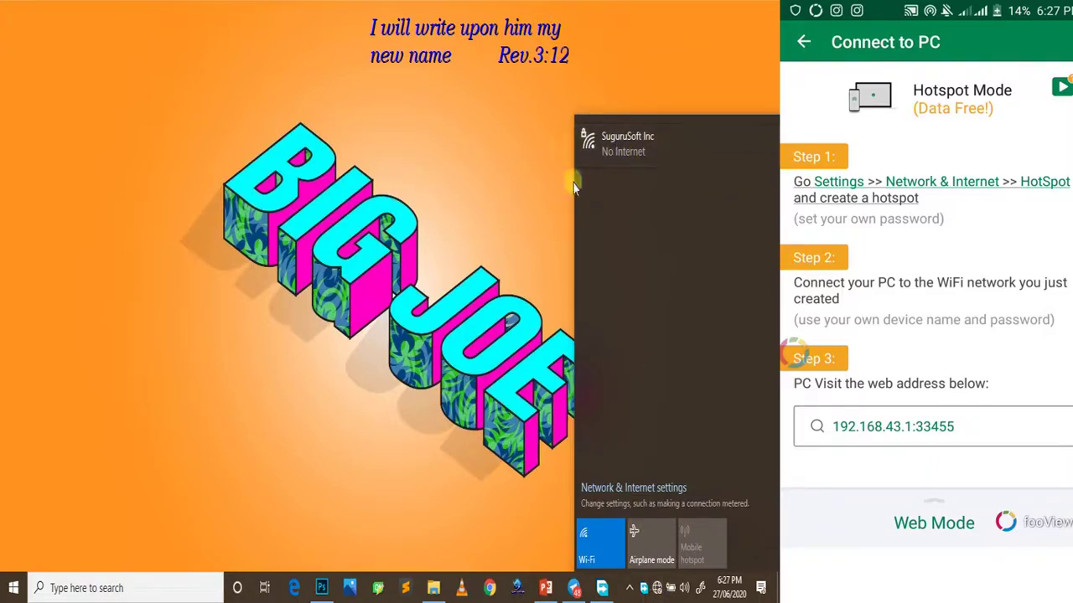
# In Chrome, replace the old Xender Web tab with a fresh tab and start entering the phone's address.
pyautogui.click(656, 591)
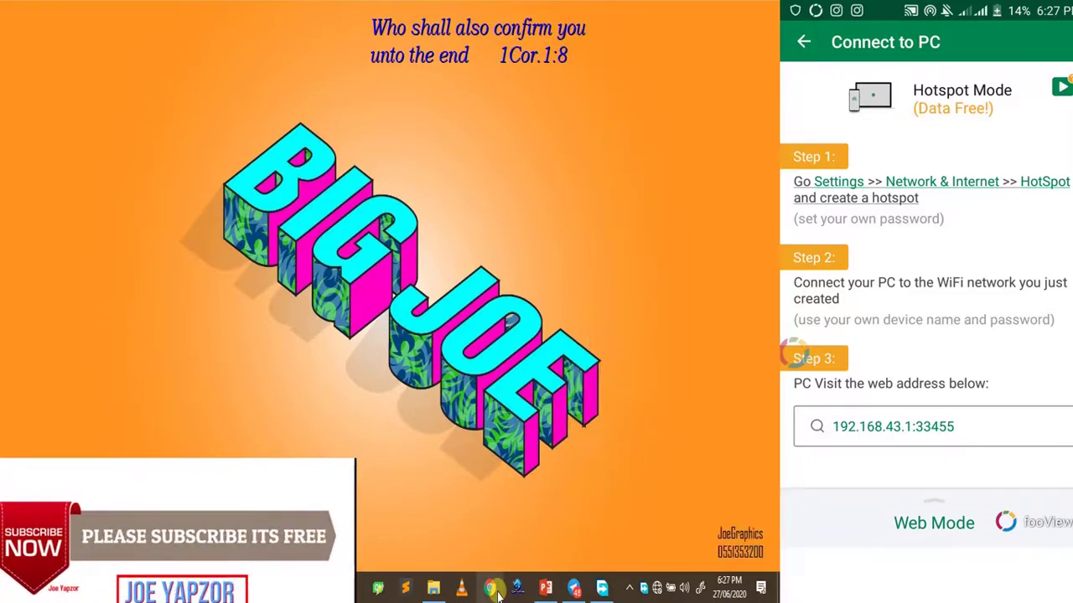
pyautogui.click(494, 589)
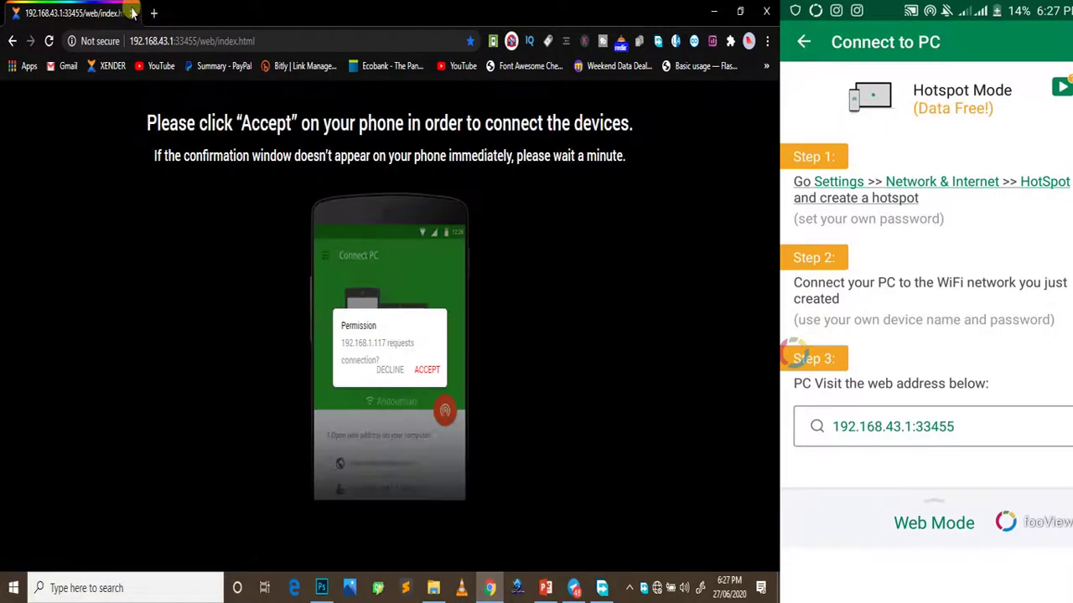
pyautogui.click(154, 13)
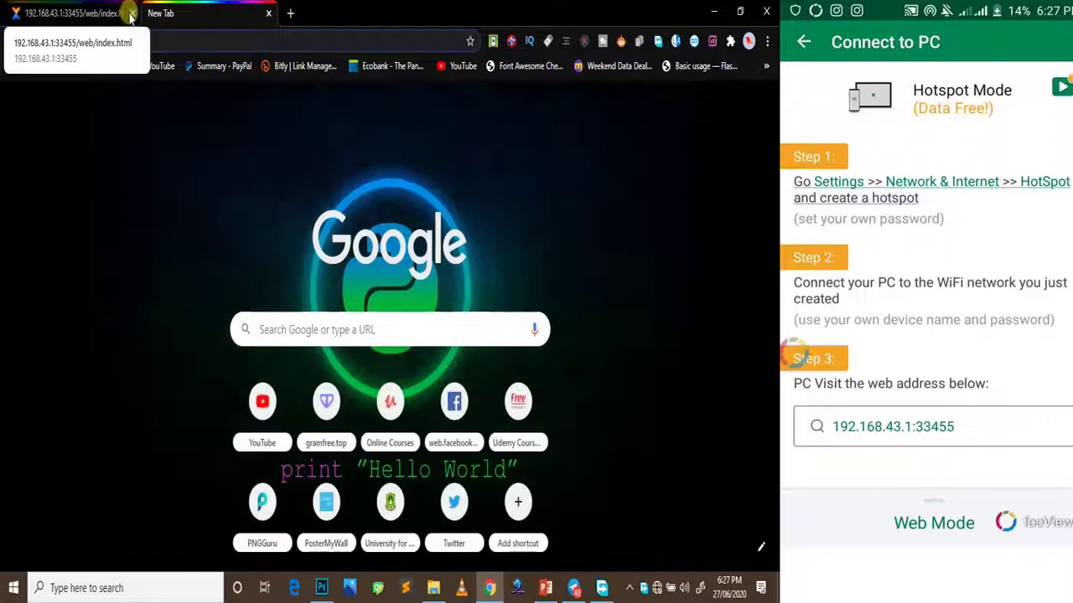
pyautogui.click(132, 14)
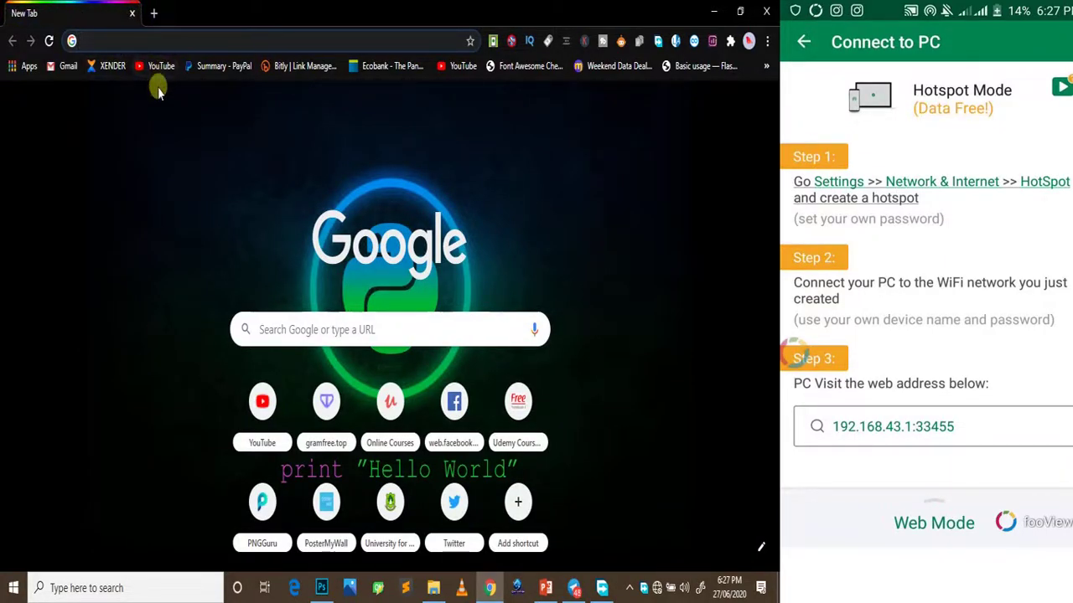
pyautogui.click(128, 41)
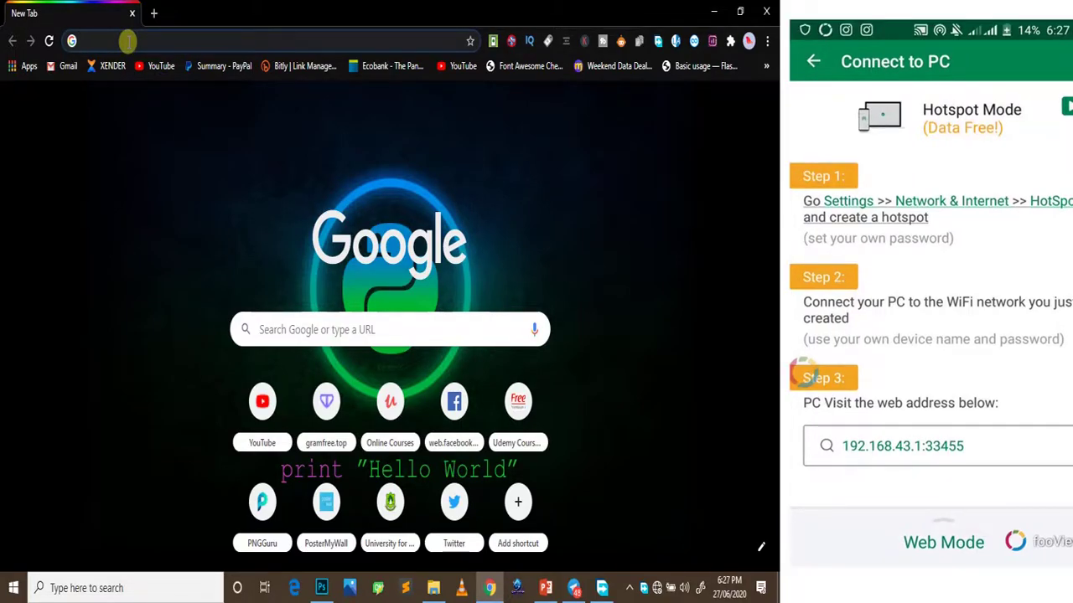
pyautogui.write('1')
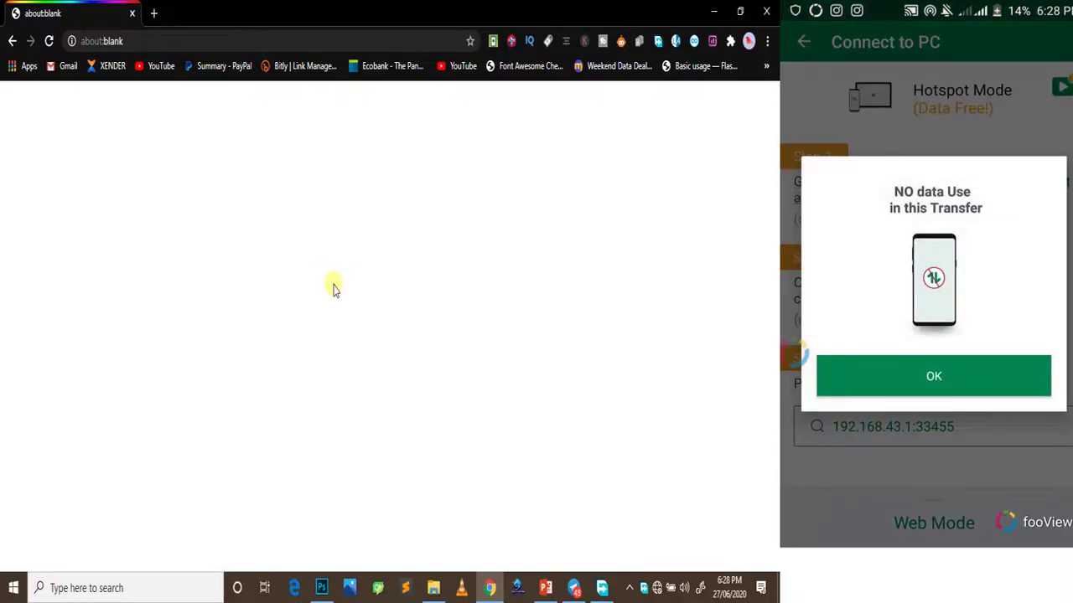
# Load Xender Web from the XENDER bookmark and confirm the no-mobile-data notice.
pyautogui.click(106, 69)
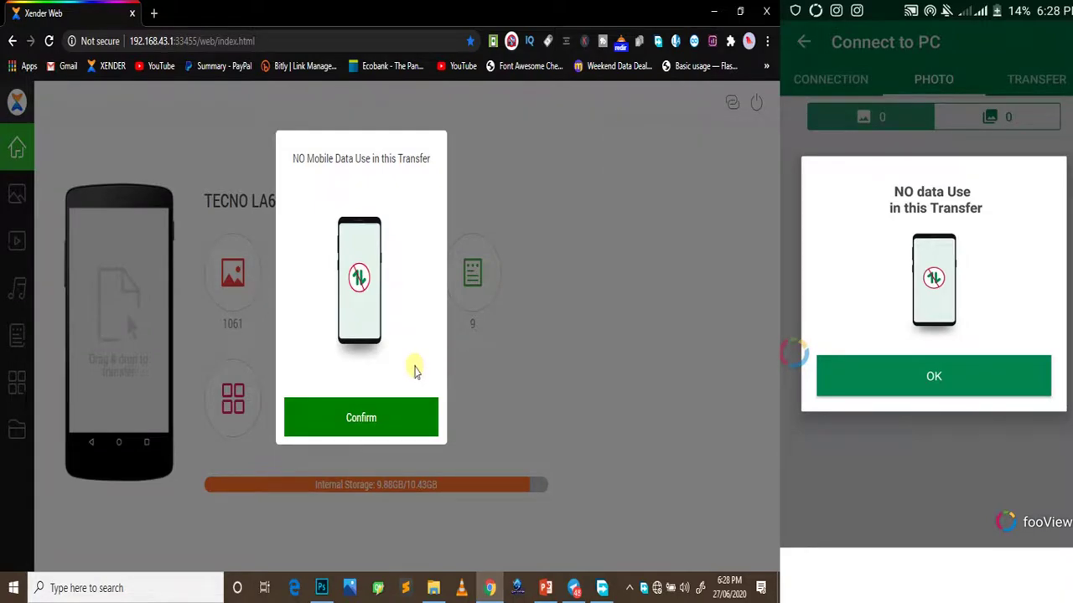
pyautogui.click(403, 419)
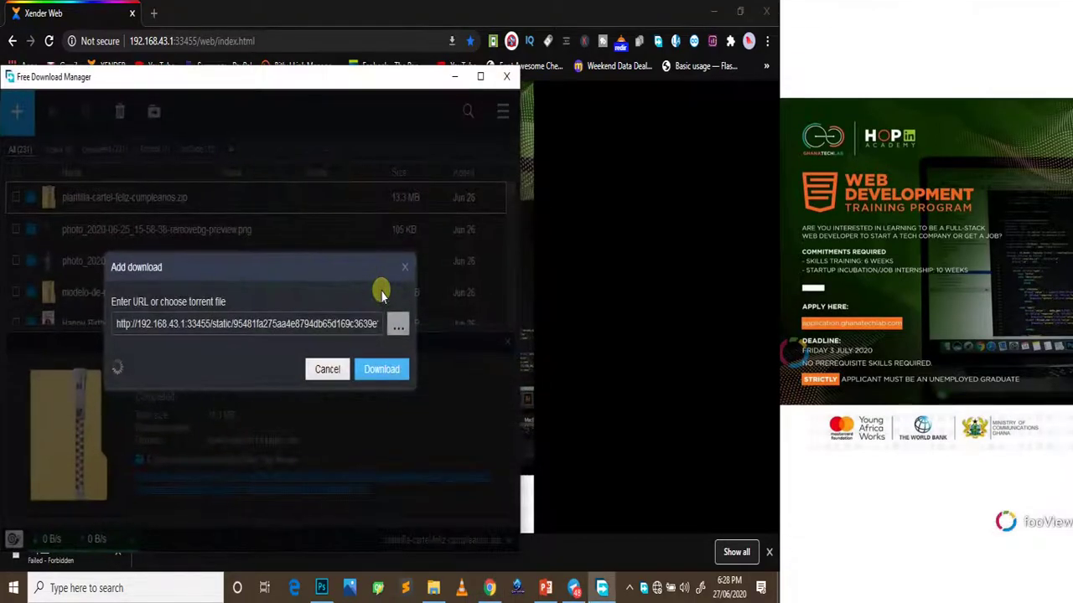
# Download IMG-20200627-WA0006.jpg and IMG-20200626-WA0066.jpg through Free Download Manager, then return to Xender Web.
pyautogui.click(383, 368)
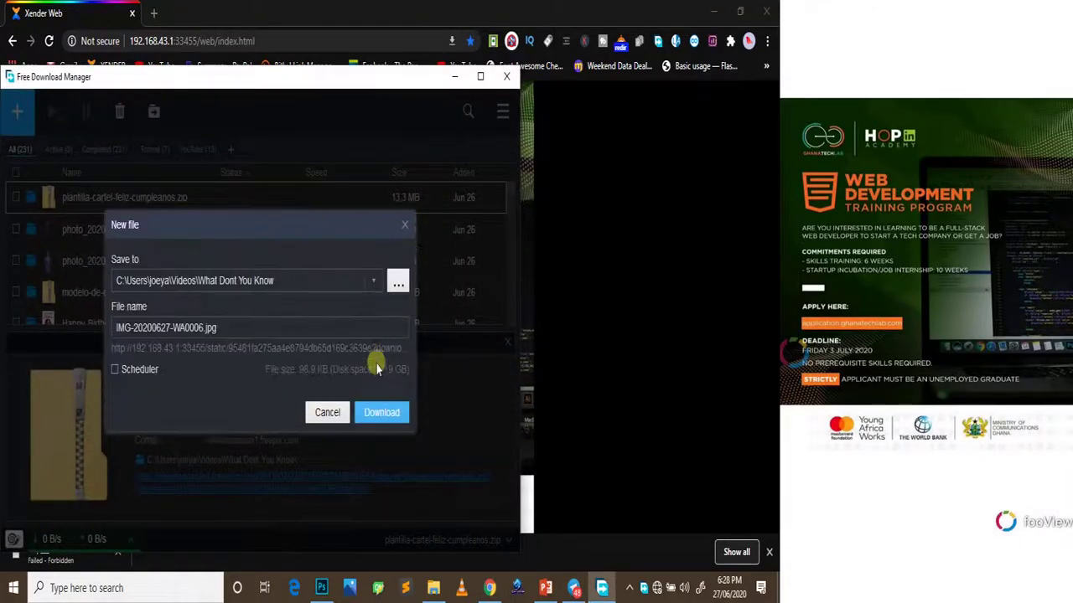
pyautogui.click(381, 412)
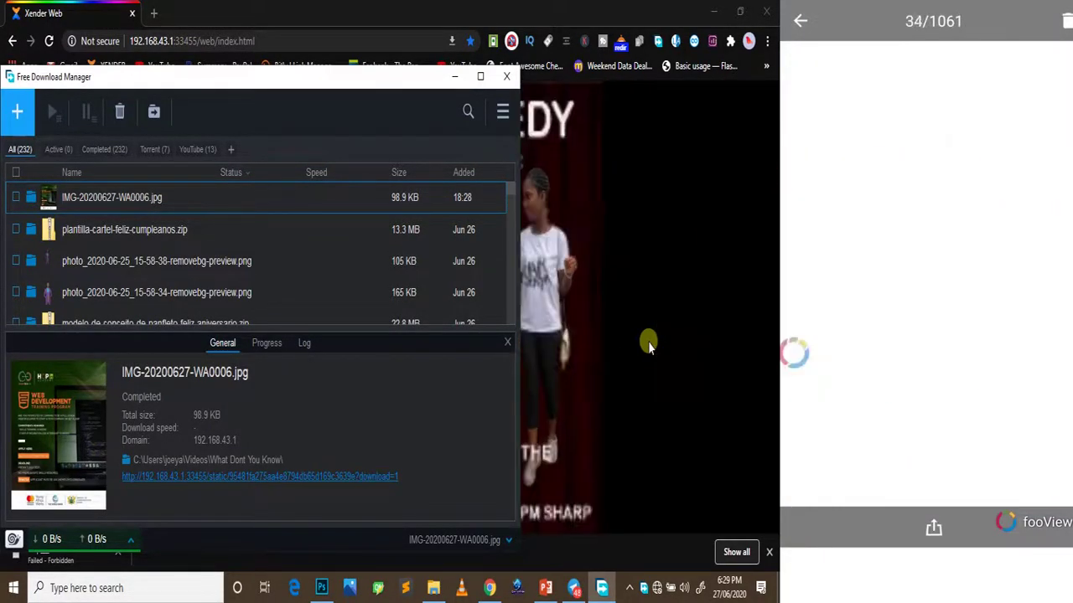
pyautogui.click(654, 295)
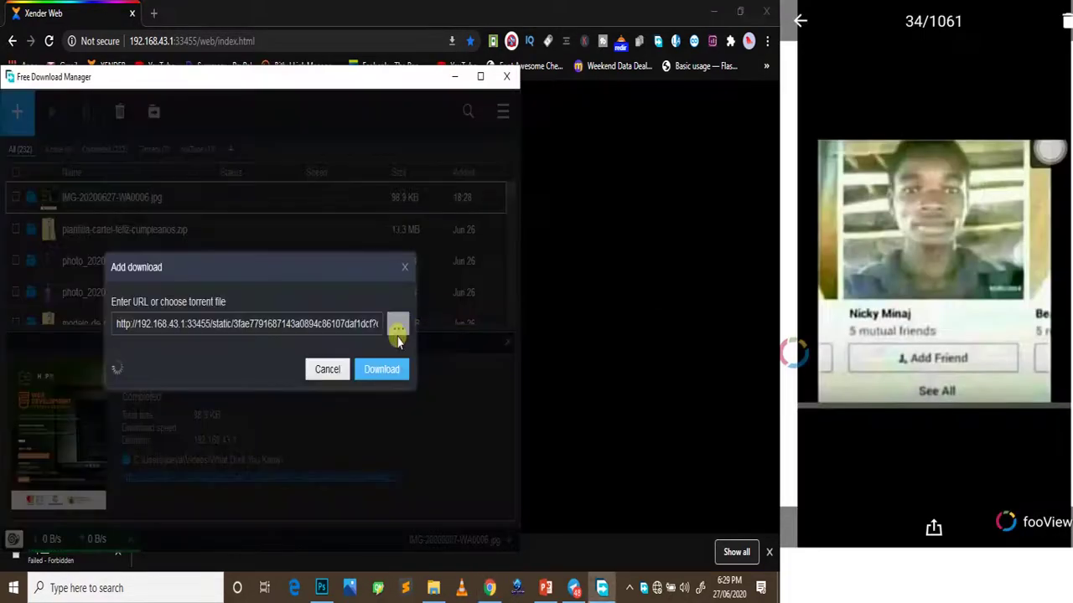
pyautogui.click(388, 371)
pyautogui.click(382, 411)
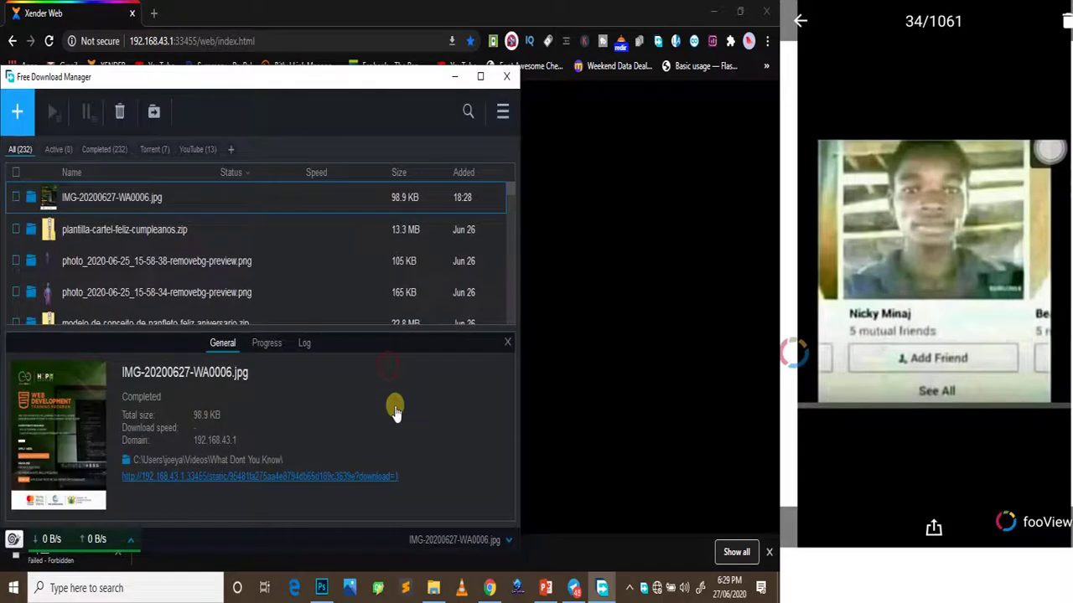
pyautogui.click(588, 263)
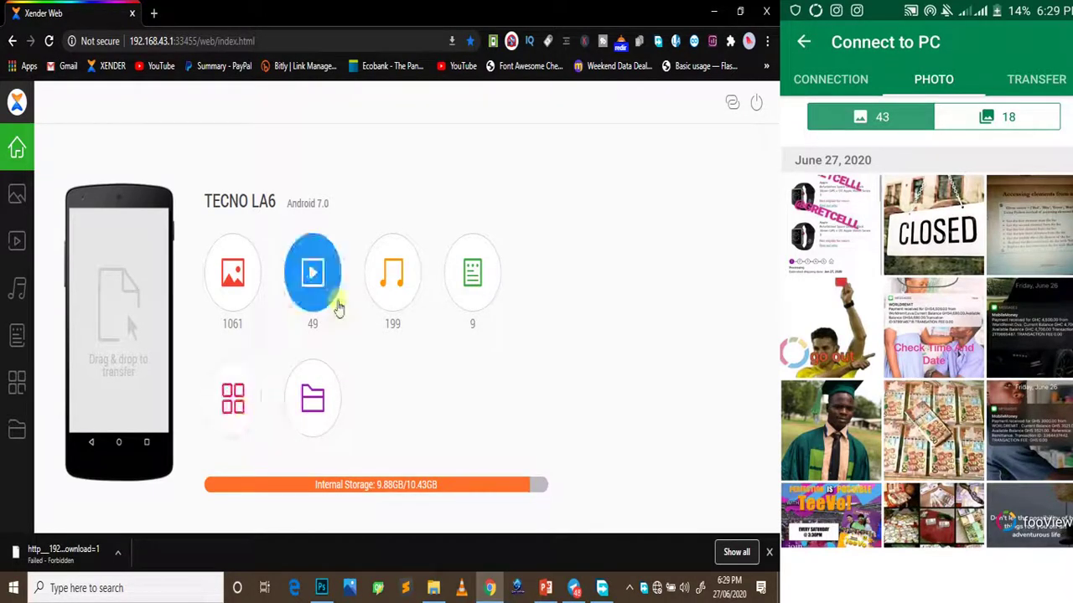
pyautogui.click(315, 273)
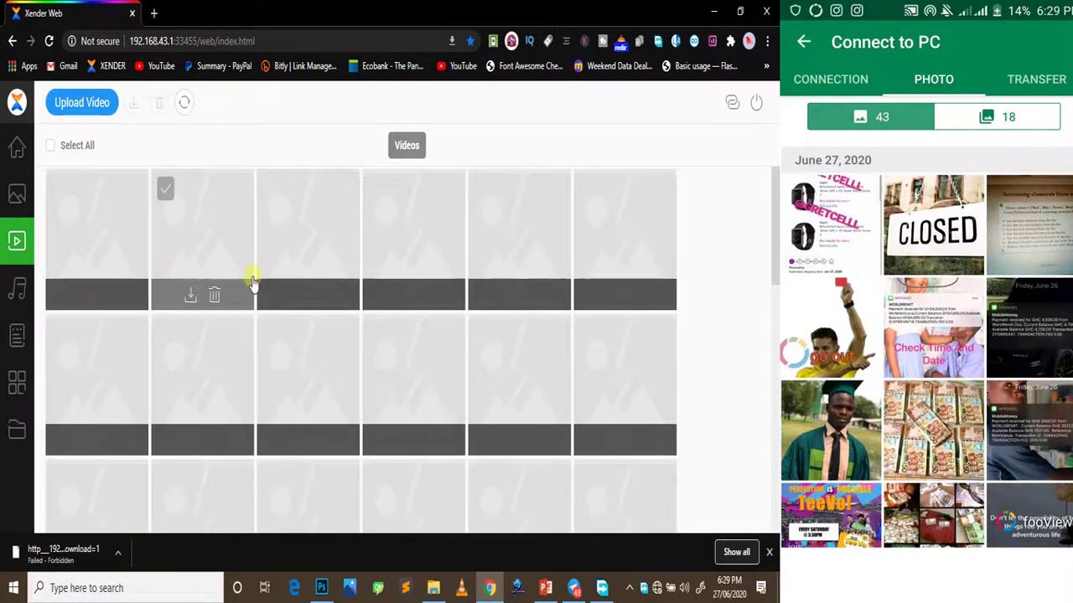
pyautogui.scroll(-1, 324, 402)
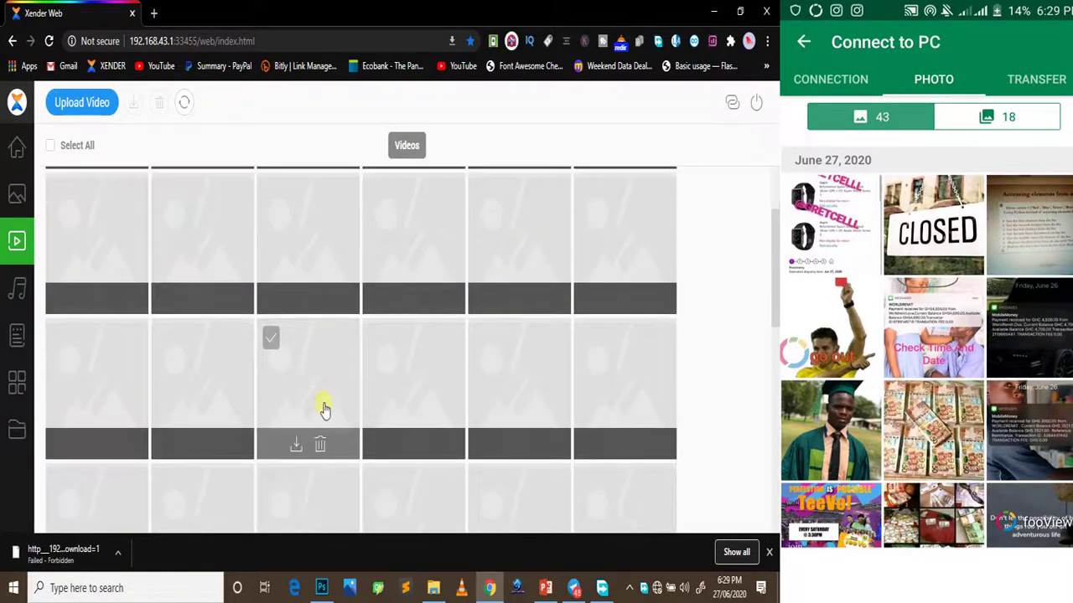
pyautogui.scroll(1, 323, 410)
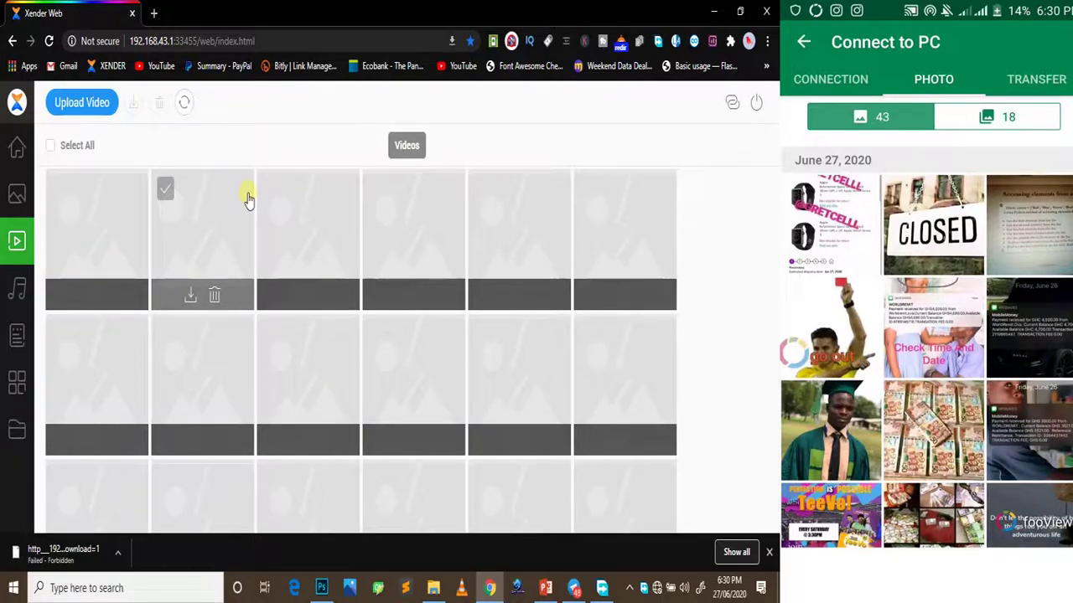
pyautogui.click(17, 148)
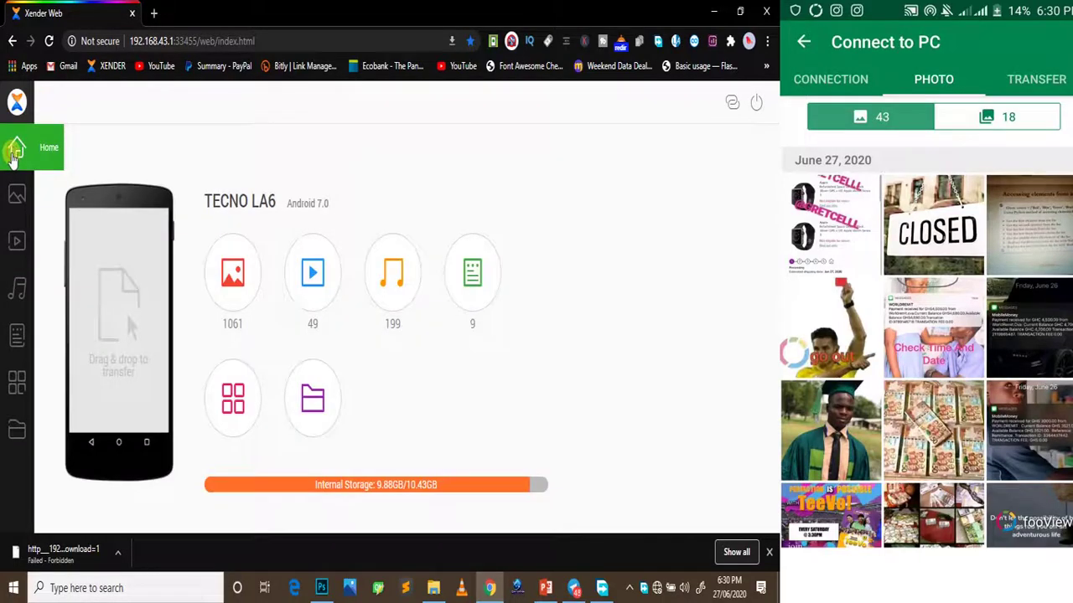
pyautogui.click(295, 276)
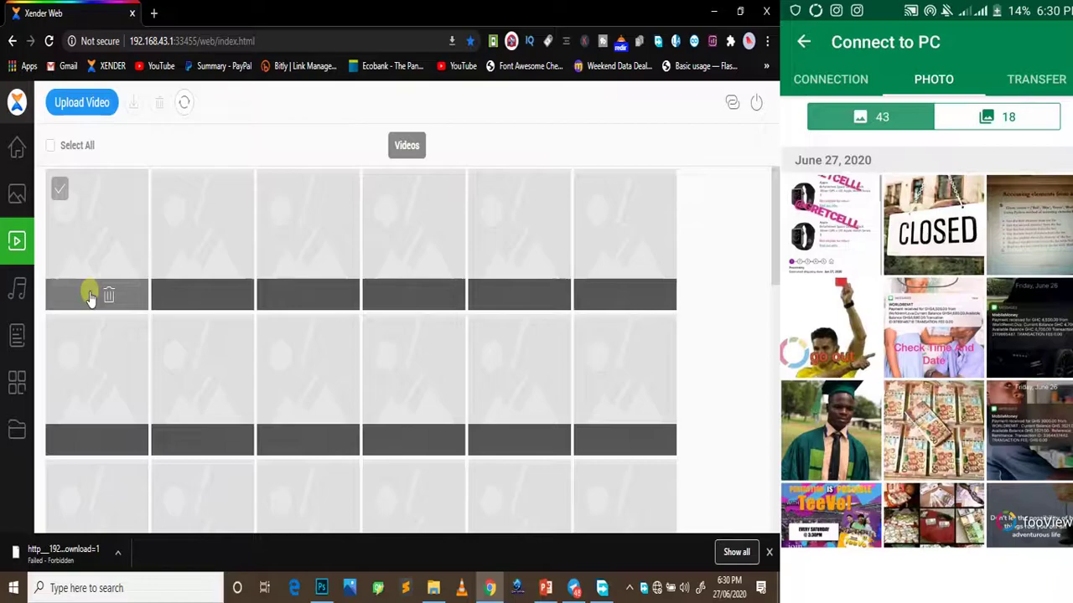
pyautogui.click(15, 164)
pyautogui.click(311, 275)
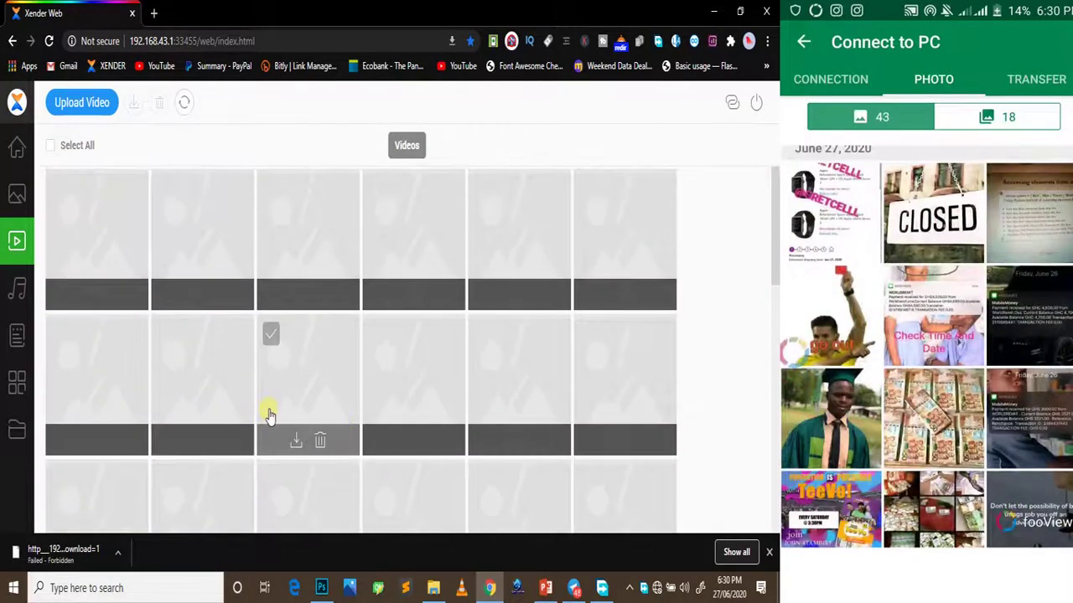
pyautogui.click(18, 147)
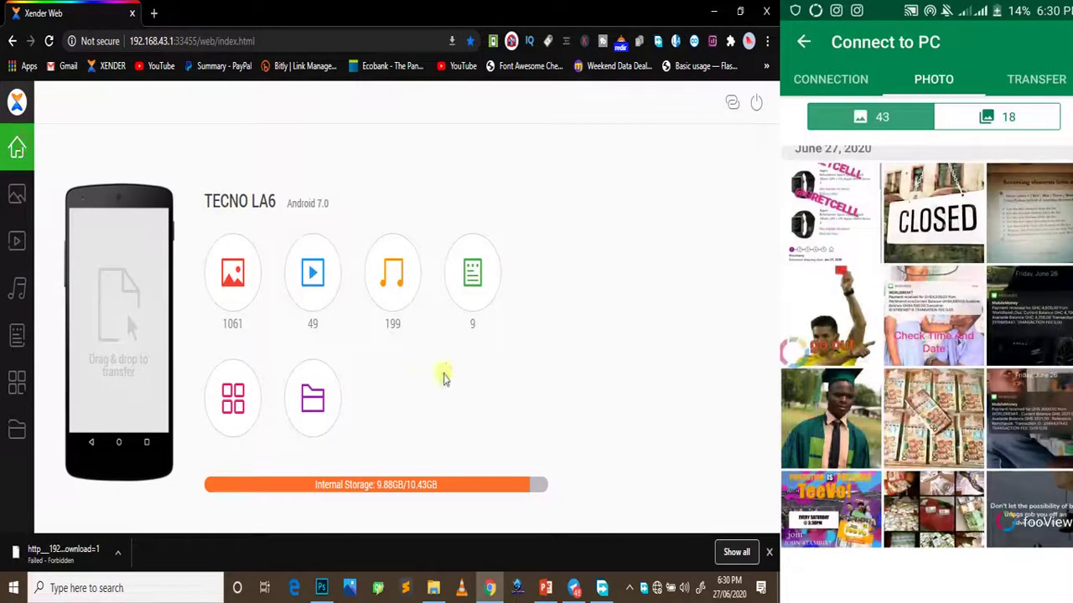
# Open the phone's music list and play the AUD-20200518-WA0004 recording.
pyautogui.click(410, 297)
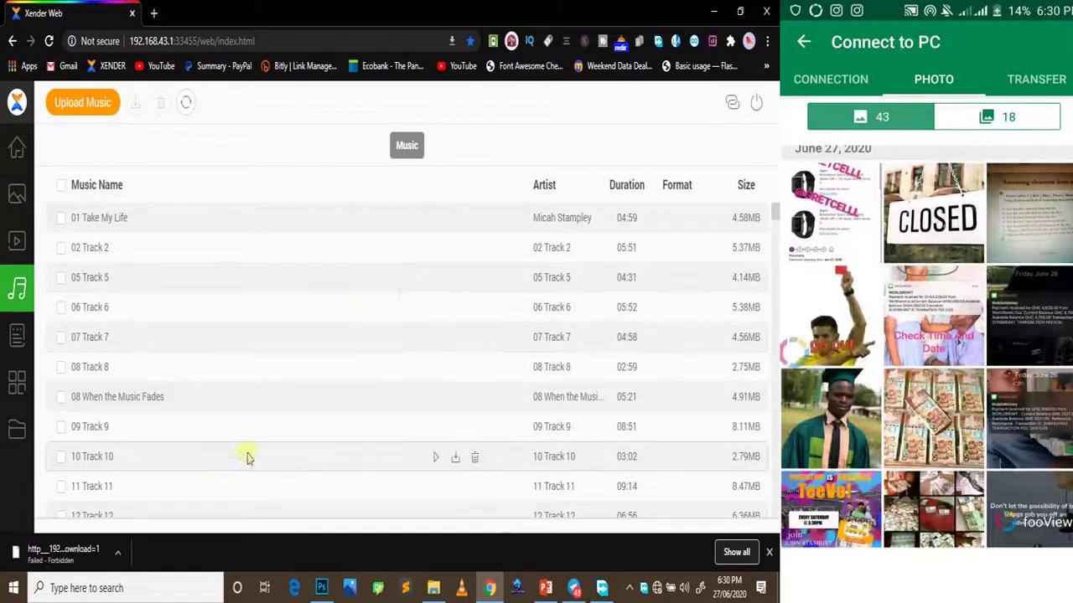
pyautogui.scroll(-5, 247, 453)
pyautogui.scroll(-6, 196, 442)
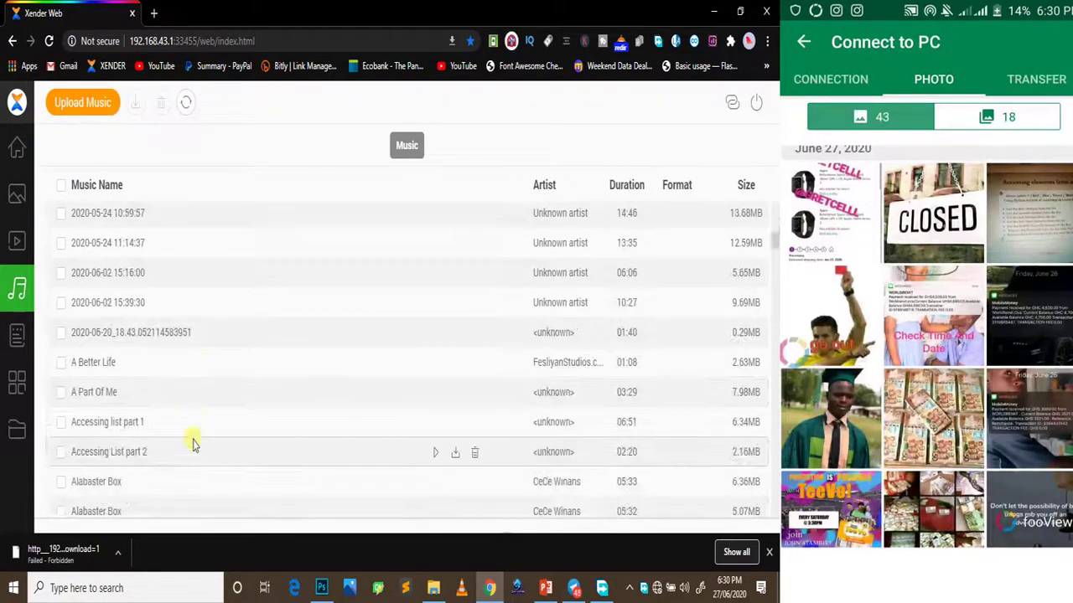
pyautogui.click(436, 456)
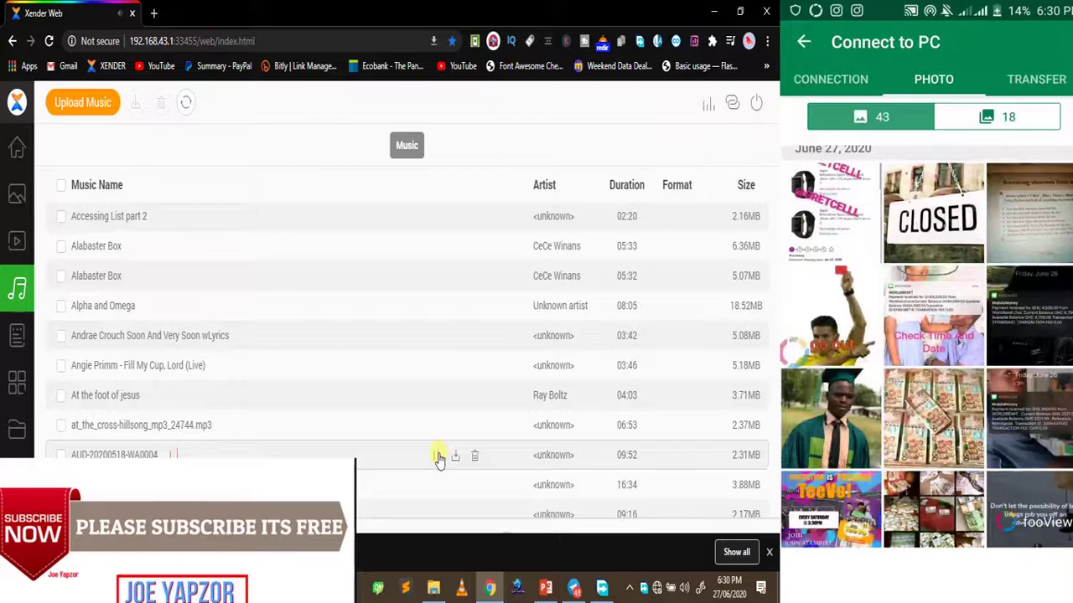
pyautogui.scroll(-3, 358, 459)
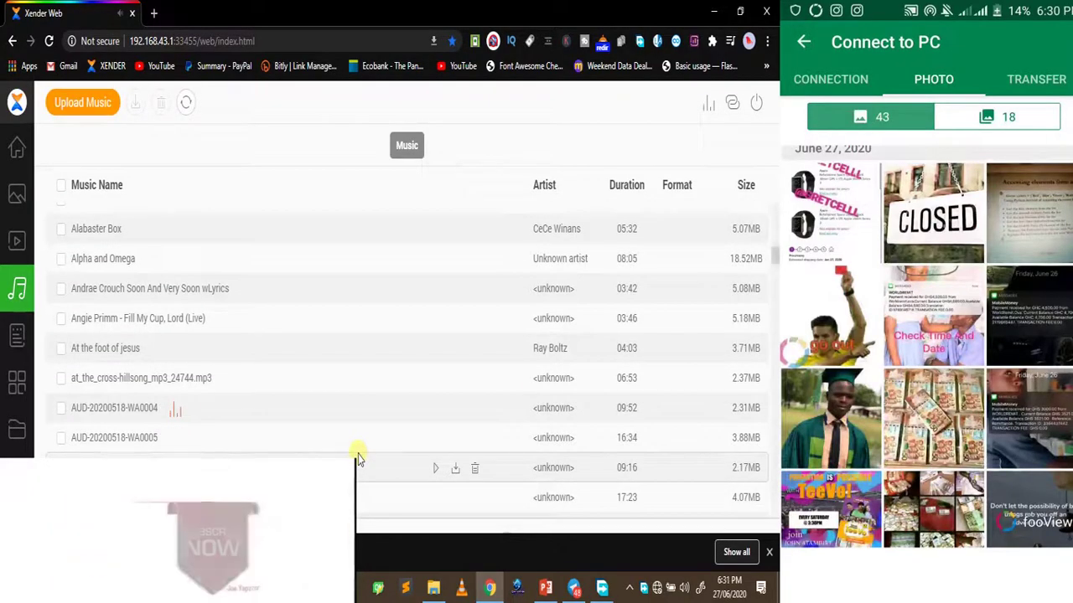
pyautogui.scroll(-10, 325, 434)
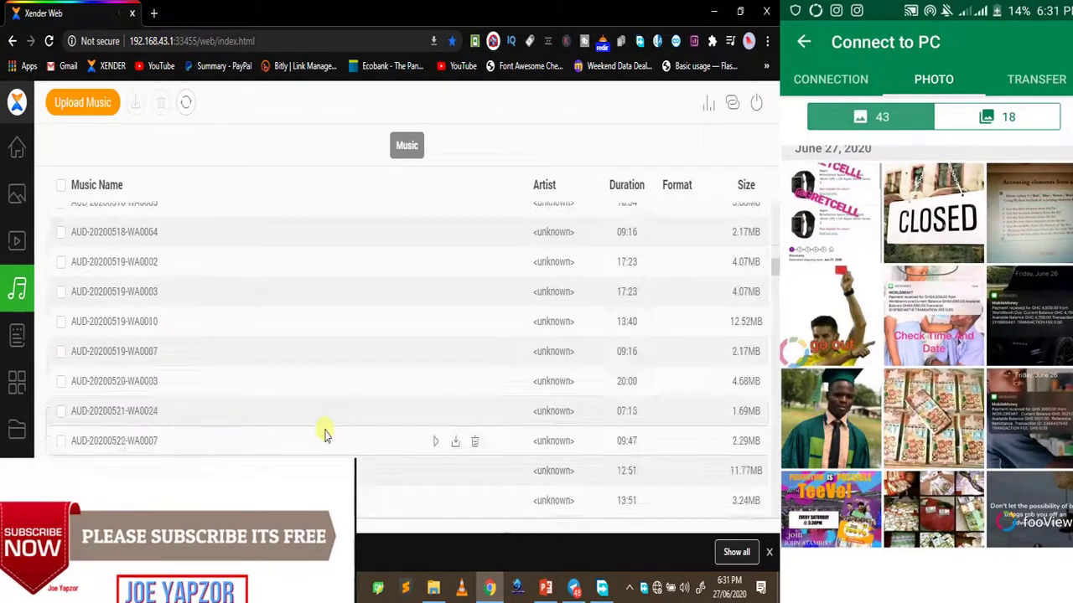
pyautogui.scroll(-10, 292, 436)
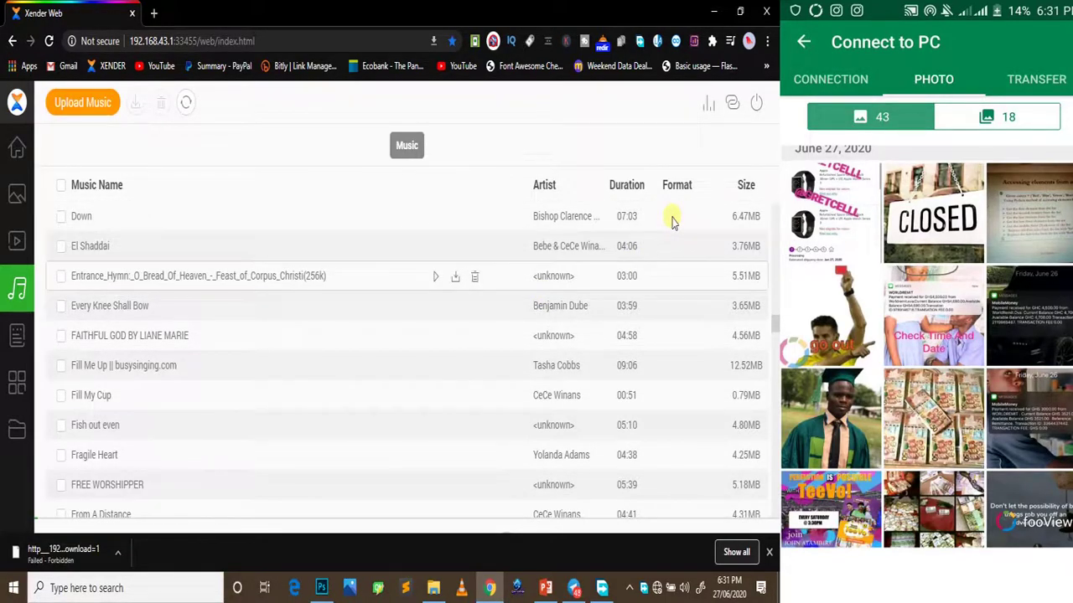
pyautogui.moveTo(775, 339); pyautogui.dragTo(770, 513)
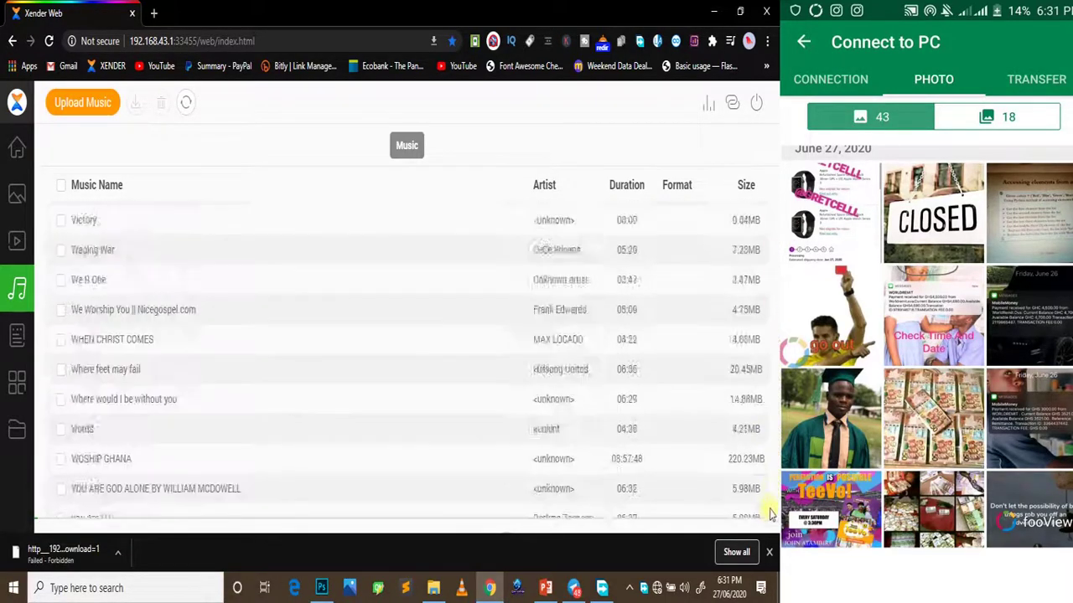
pyautogui.scroll(3, 268, 326)
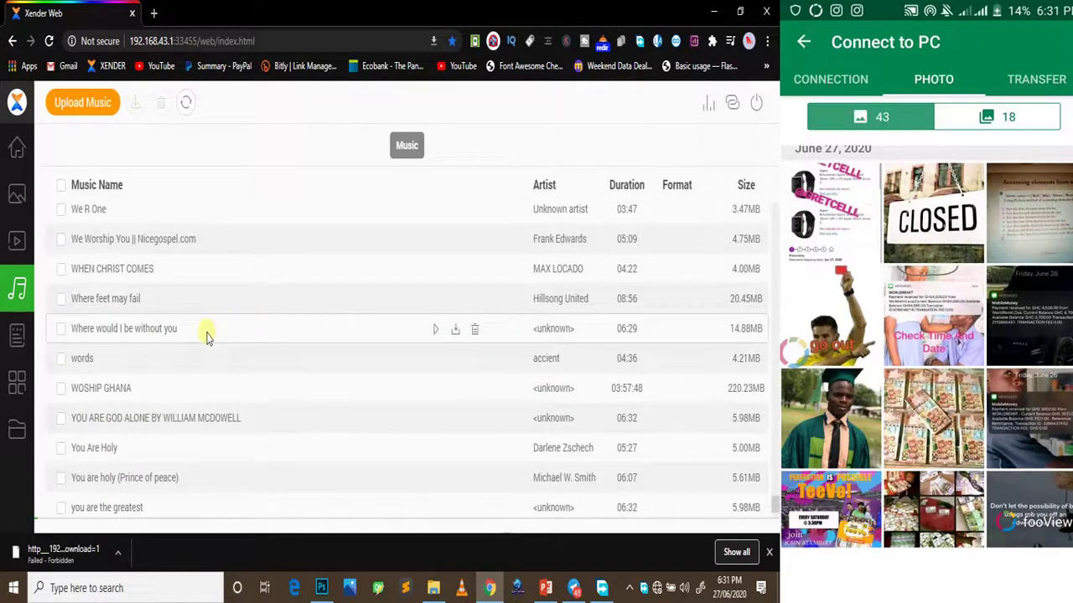
pyautogui.scroll(1, 218, 333)
# Download 'Where would I be without you.mp3' to the PC via Free Download Manager.
pyautogui.click(456, 358)
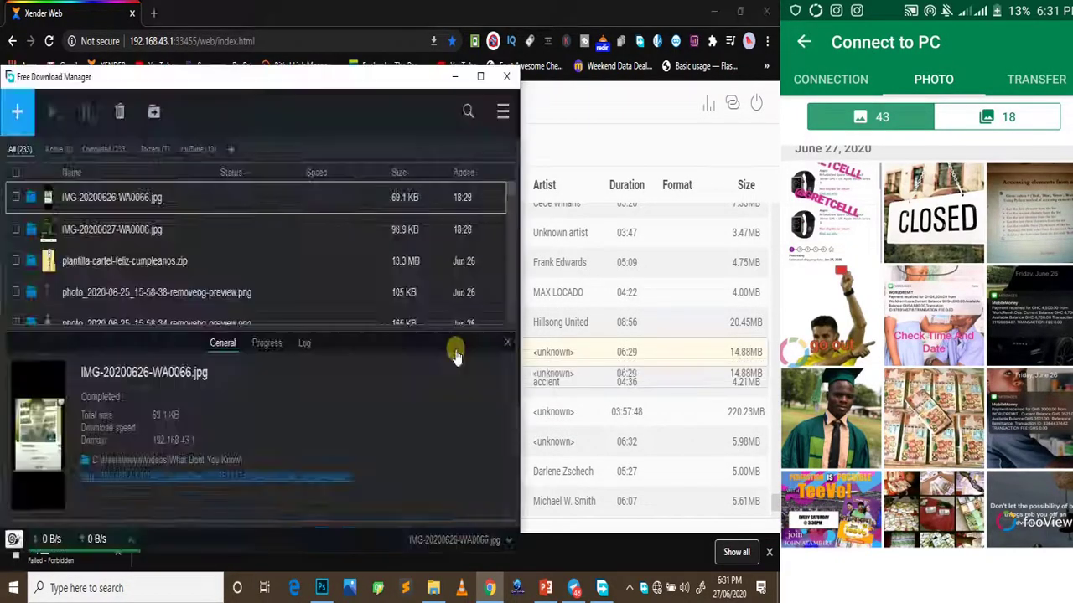
pyautogui.click(383, 369)
pyautogui.click(383, 413)
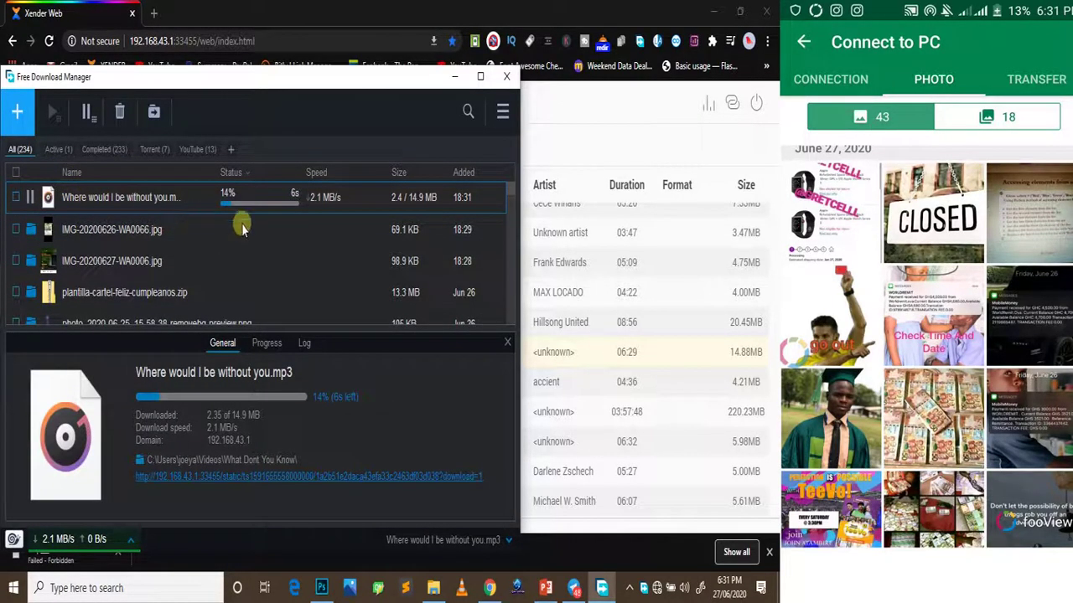
pyautogui.click(595, 99)
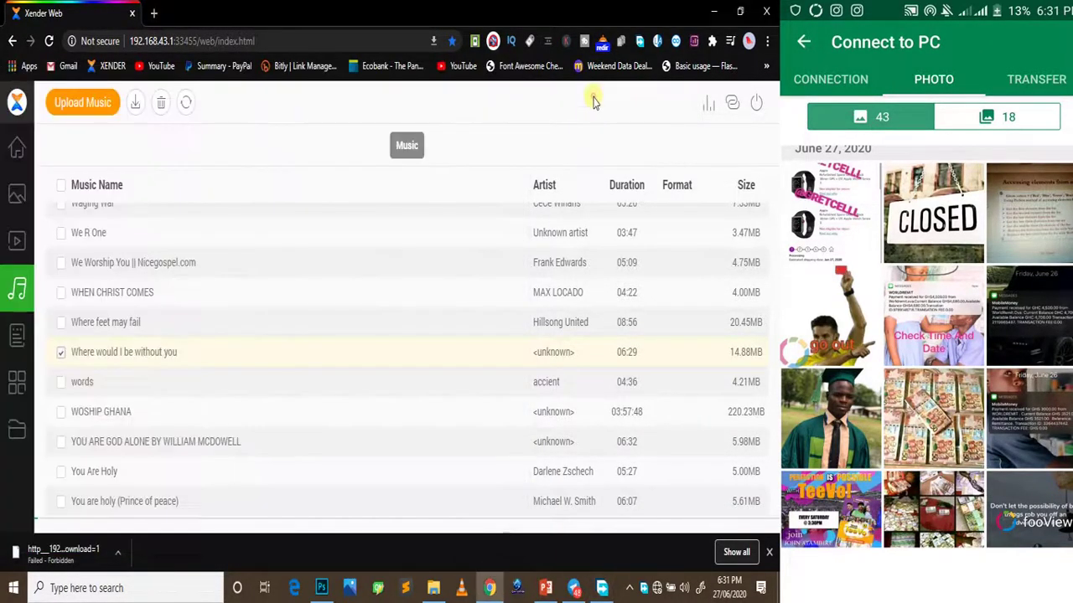
# Open the Recording folder in the phone's storage.
pyautogui.click(15, 163)
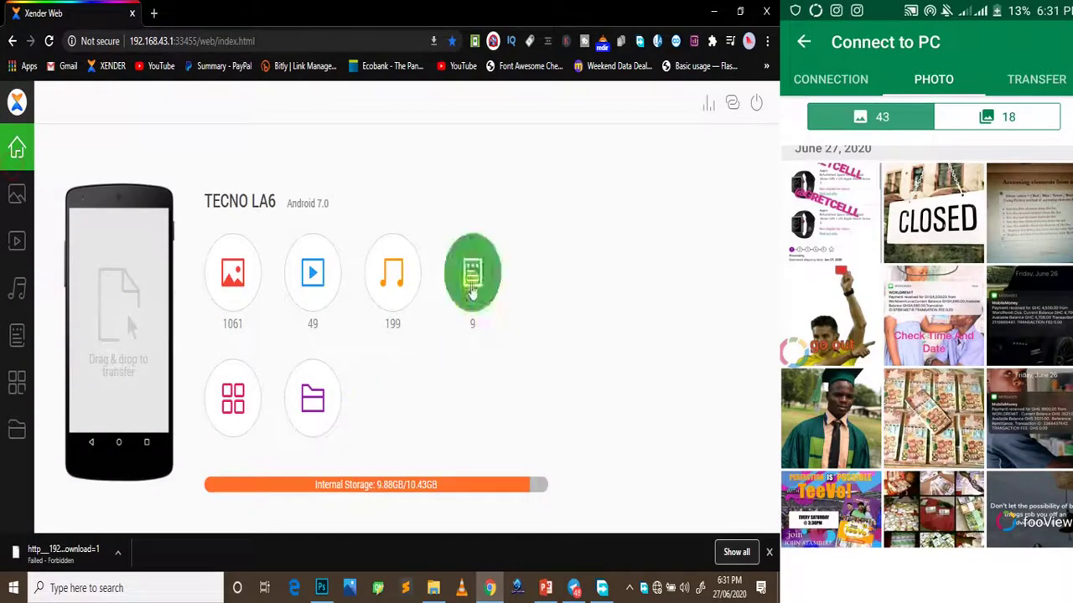
pyautogui.click(298, 417)
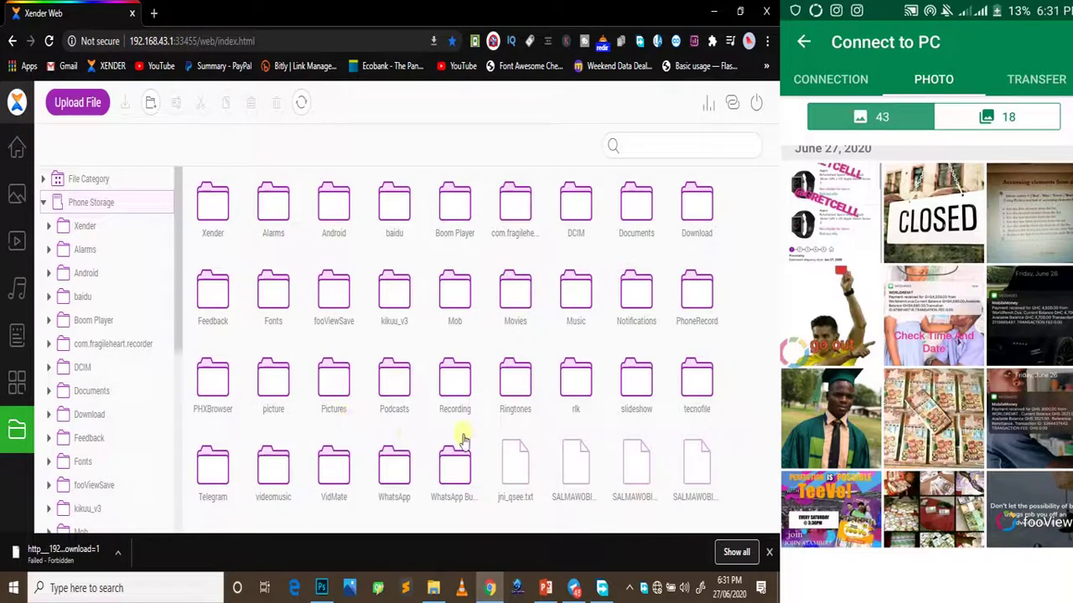
pyautogui.doubleClick(455, 387)
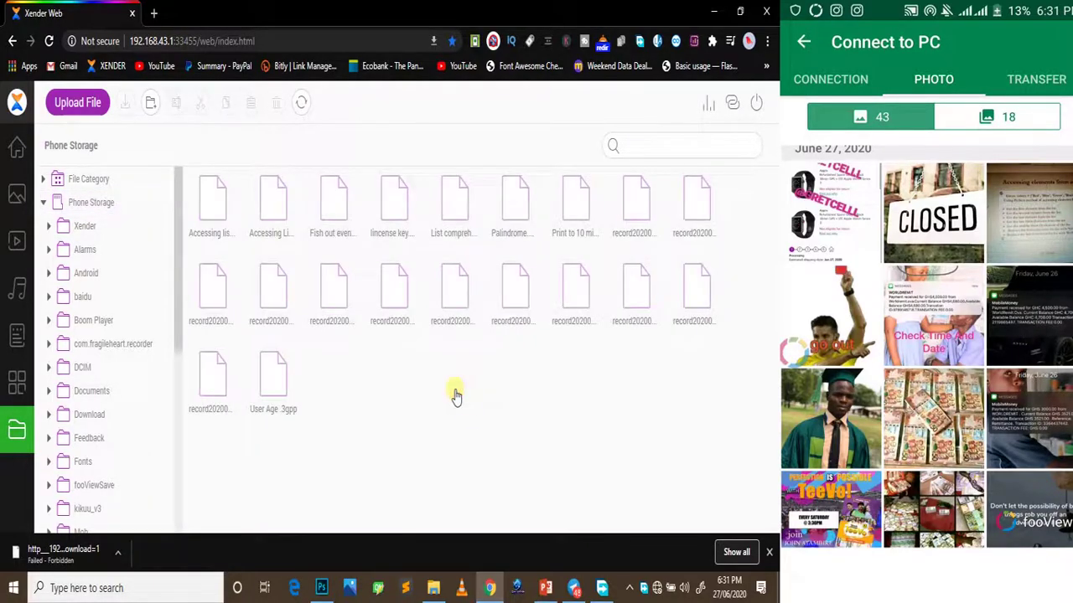
# Select several recording files, including the User Age .3gpp file.
pyautogui.click(225, 216)
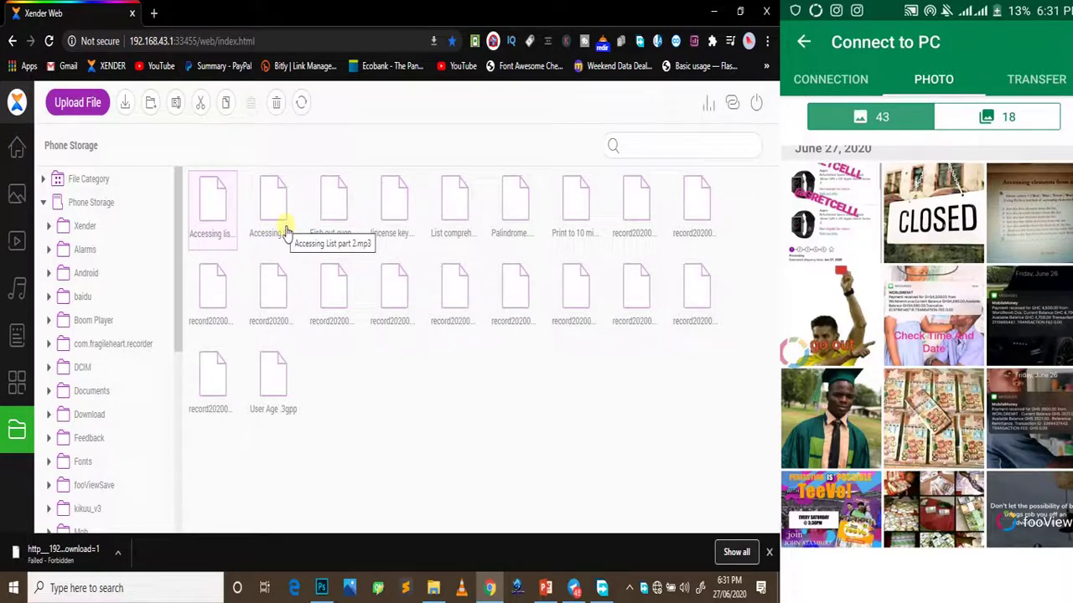
pyautogui.click(281, 220)
pyautogui.click(347, 217)
pyautogui.click(389, 210)
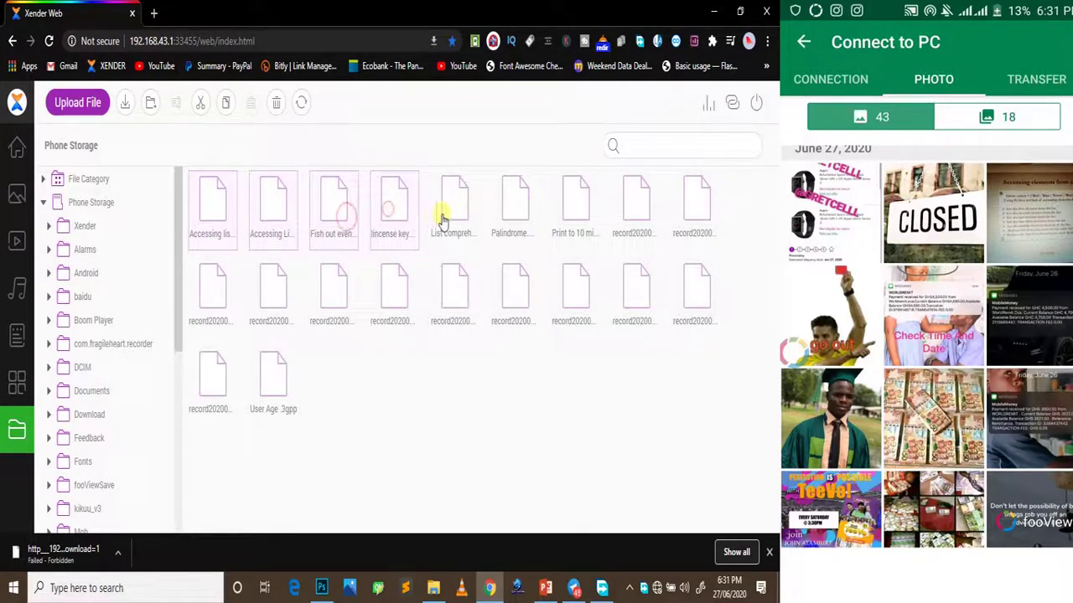
pyautogui.click(443, 218)
pyautogui.click(512, 214)
pyautogui.click(575, 216)
pyautogui.click(636, 218)
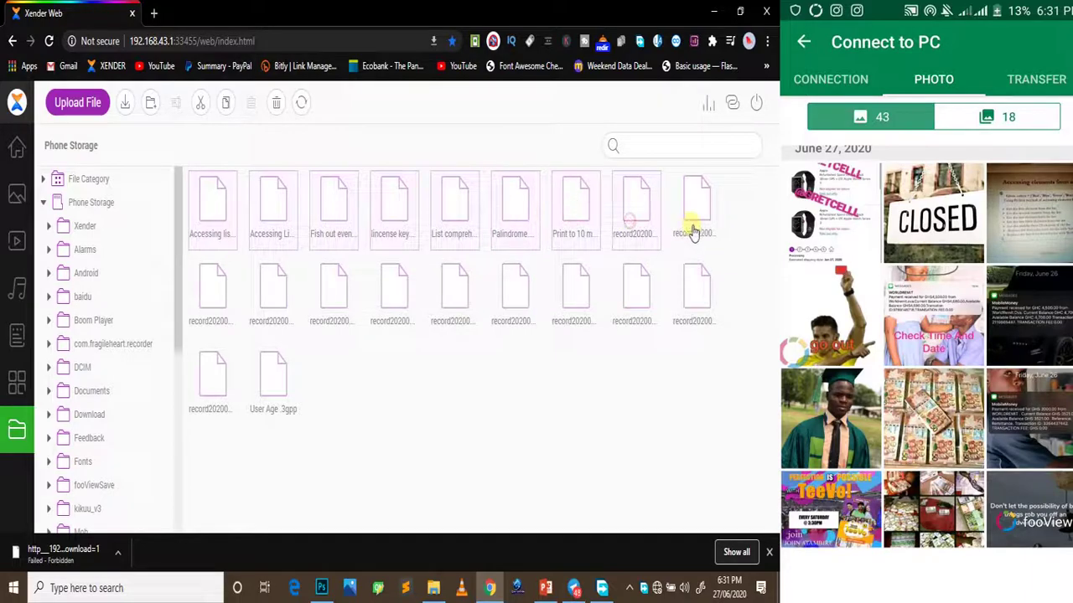
pyautogui.click(692, 229)
pyautogui.click(668, 226)
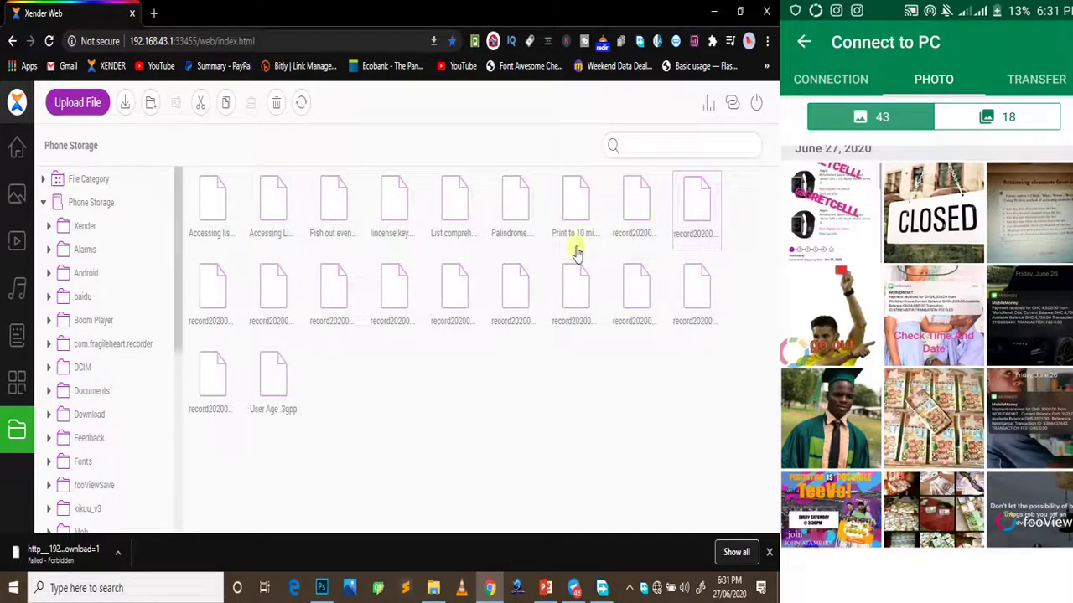
pyautogui.click(208, 214)
pyautogui.click(264, 216)
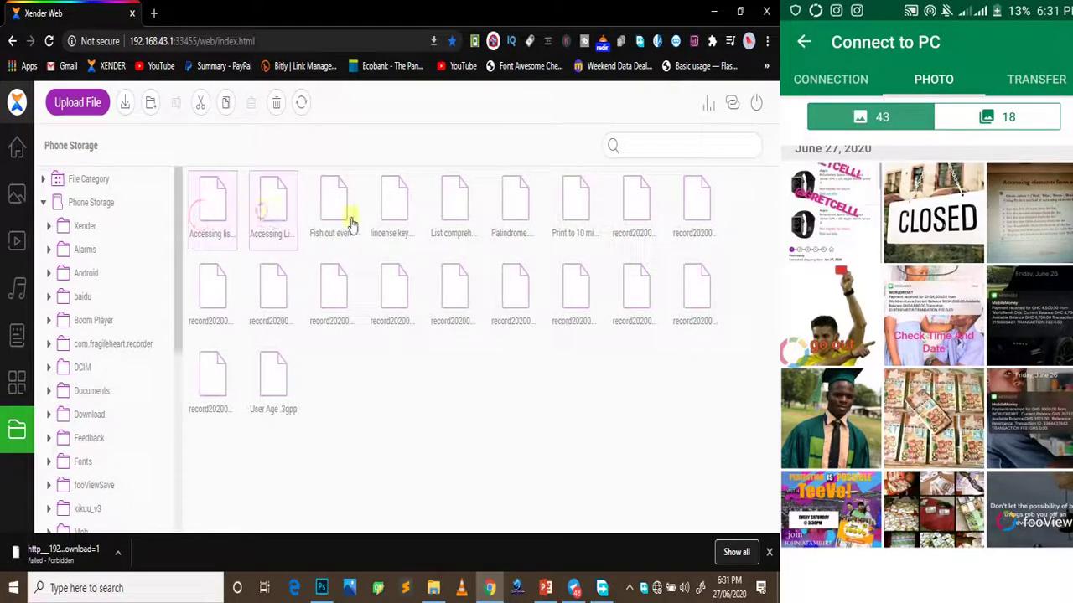
pyautogui.click(343, 216)
pyautogui.click(394, 220)
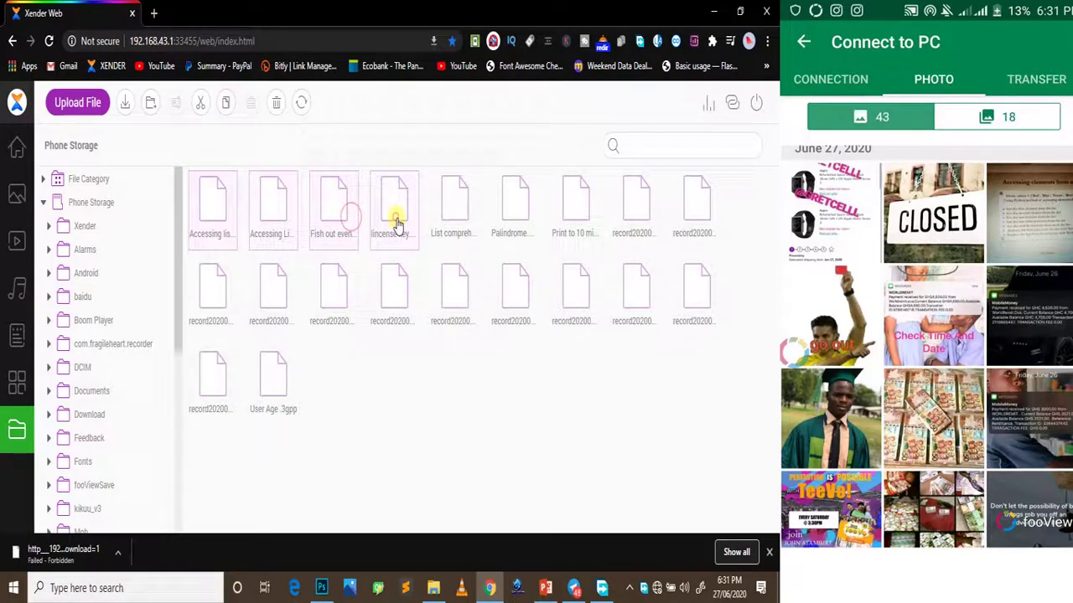
pyautogui.click(455, 197)
pyautogui.click(505, 195)
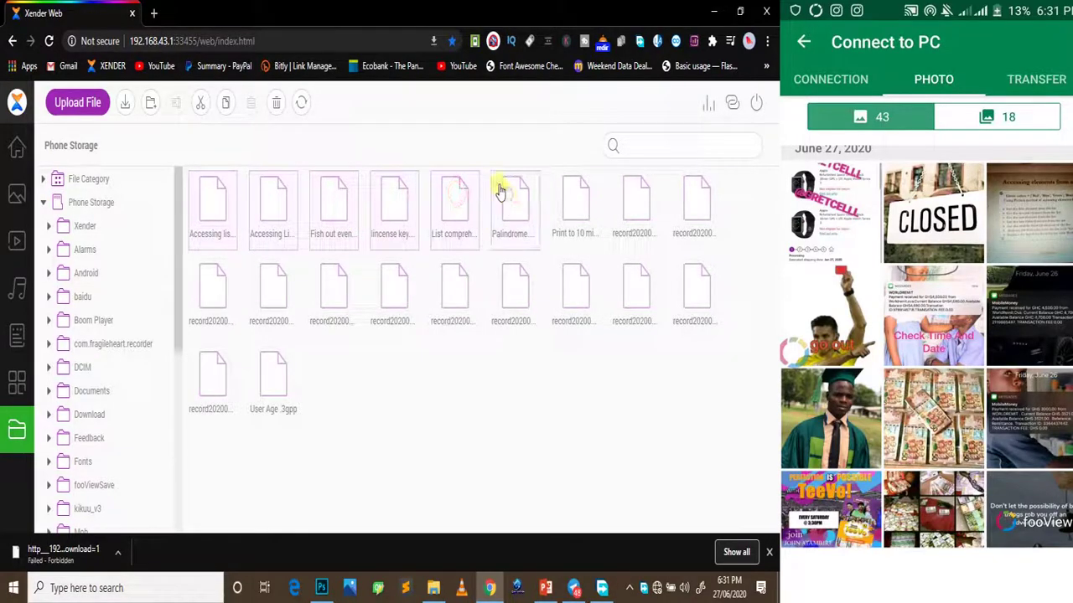
pyautogui.click(590, 209)
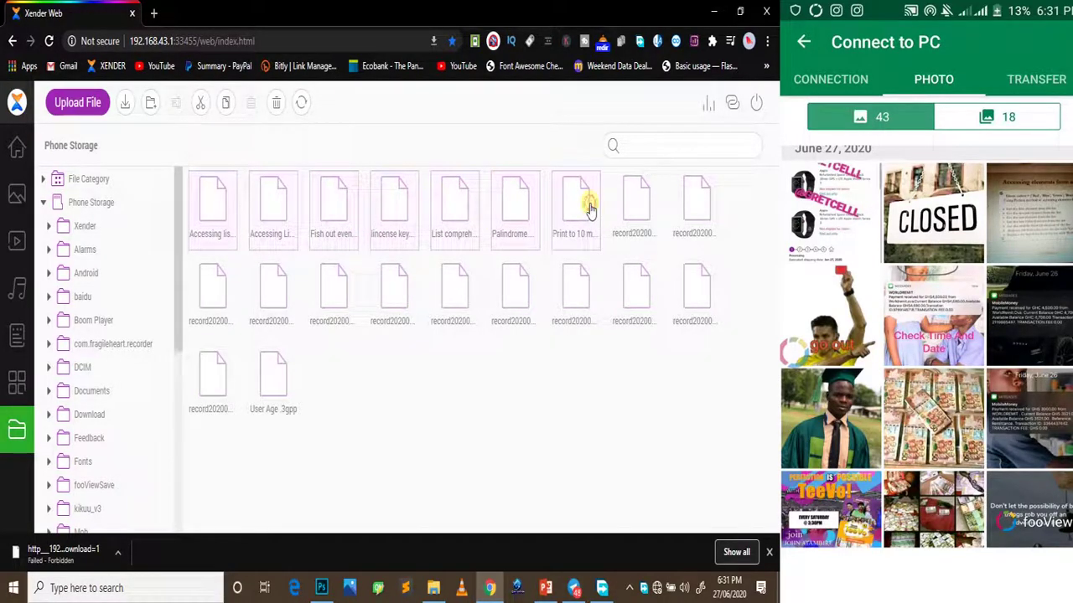
pyautogui.click(277, 383)
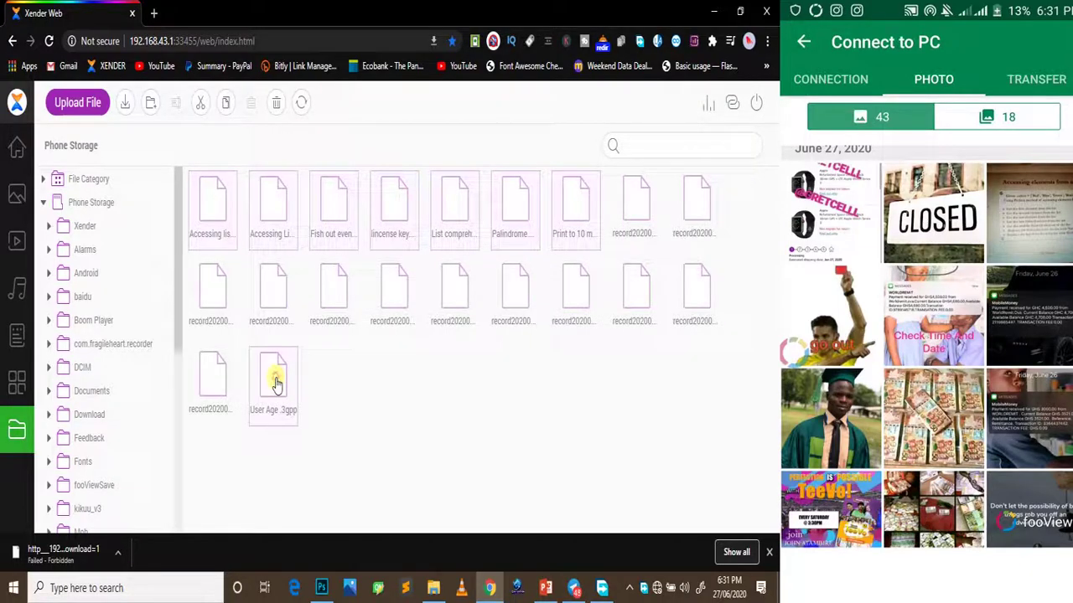
# Batch-download the selected recordings as one zip through Free Download Manager.
pyautogui.click(125, 104)
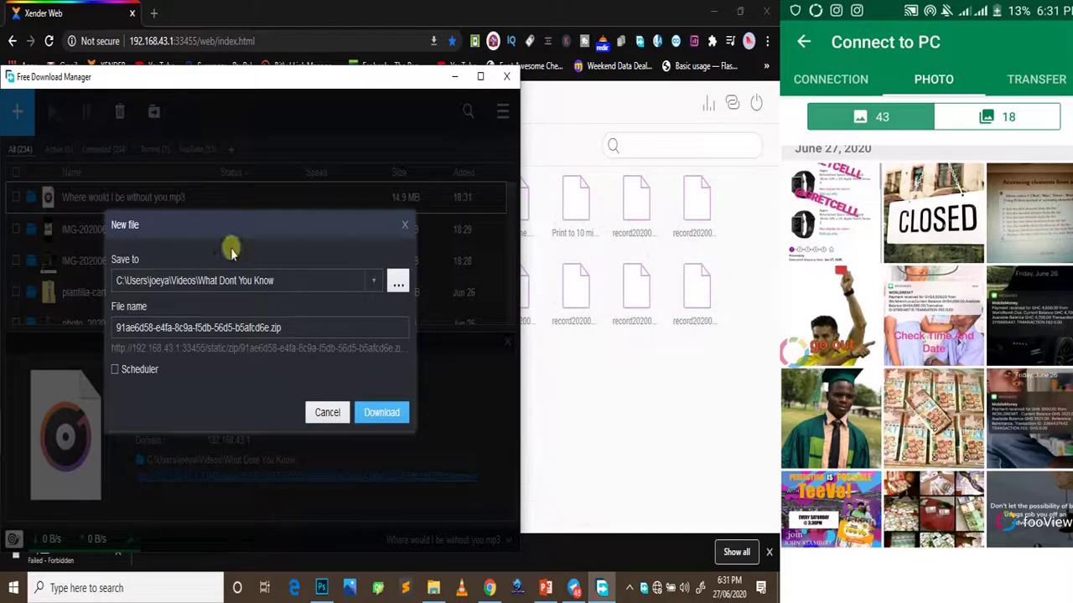
pyautogui.click(381, 414)
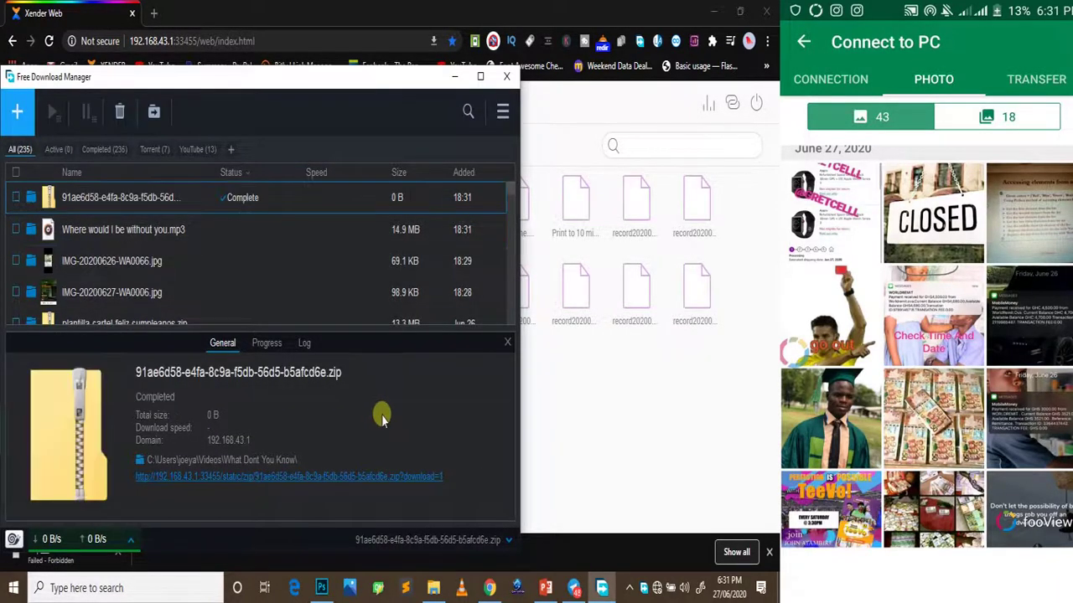
pyautogui.click(331, 7)
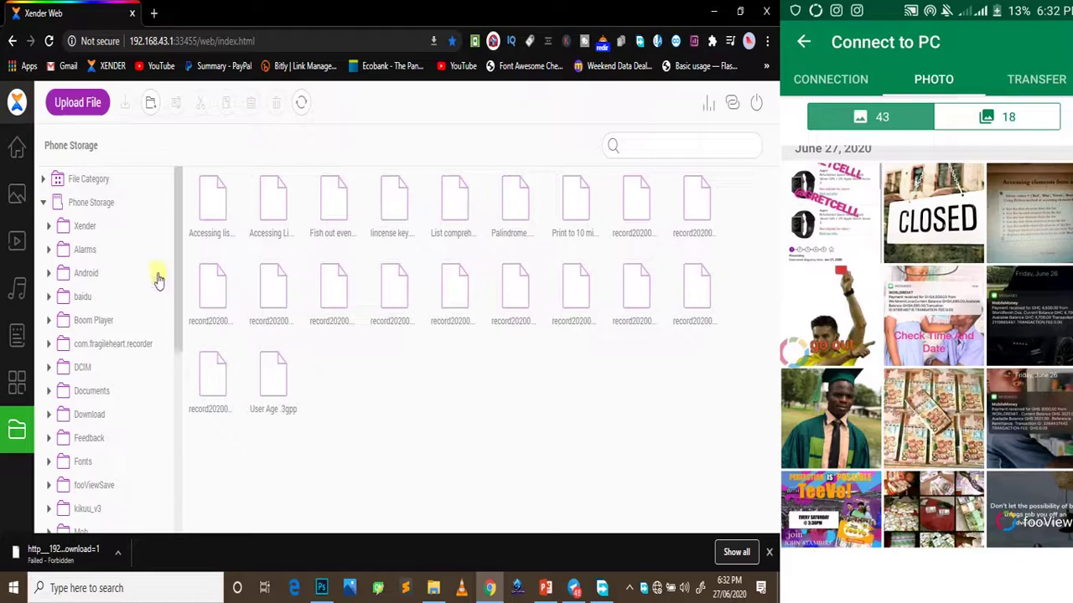
# Return to the phone's home overview and browse its installed apps.
pyautogui.scroll(-10, 72, 394)
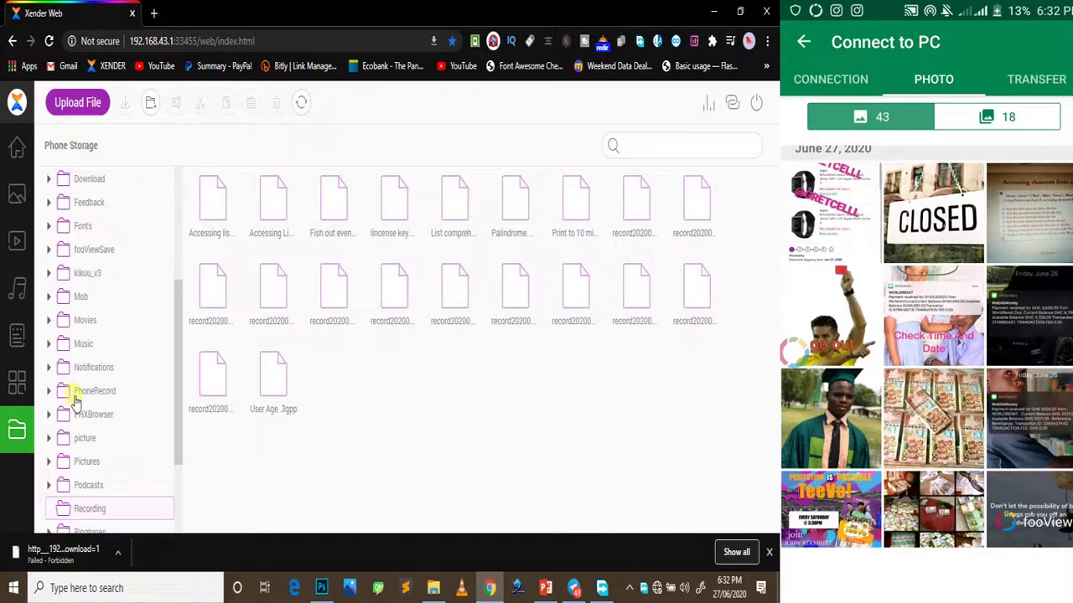
pyautogui.click(17, 147)
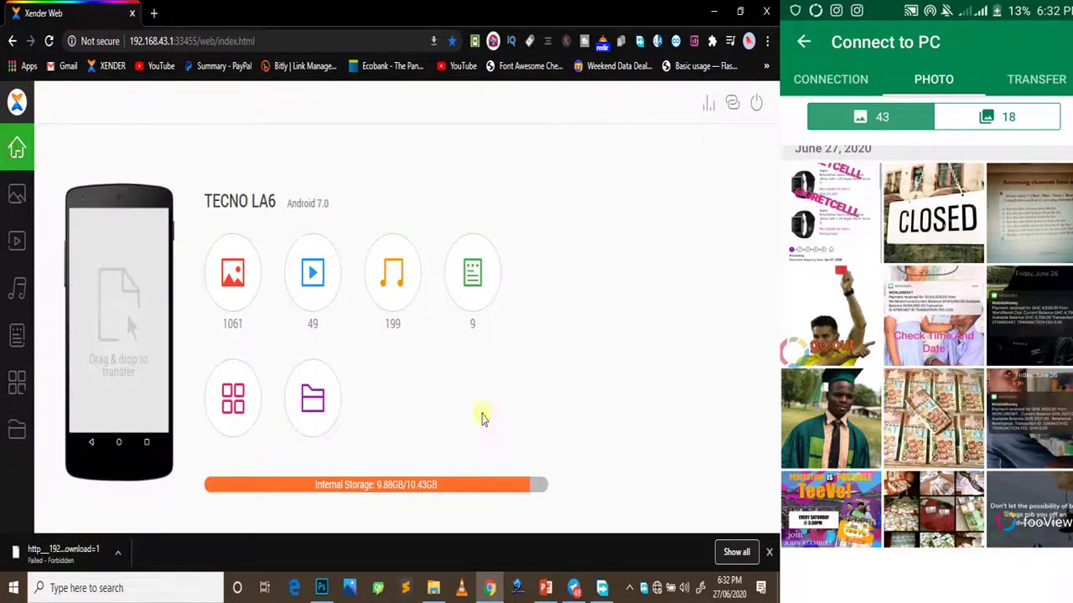
pyautogui.click(239, 405)
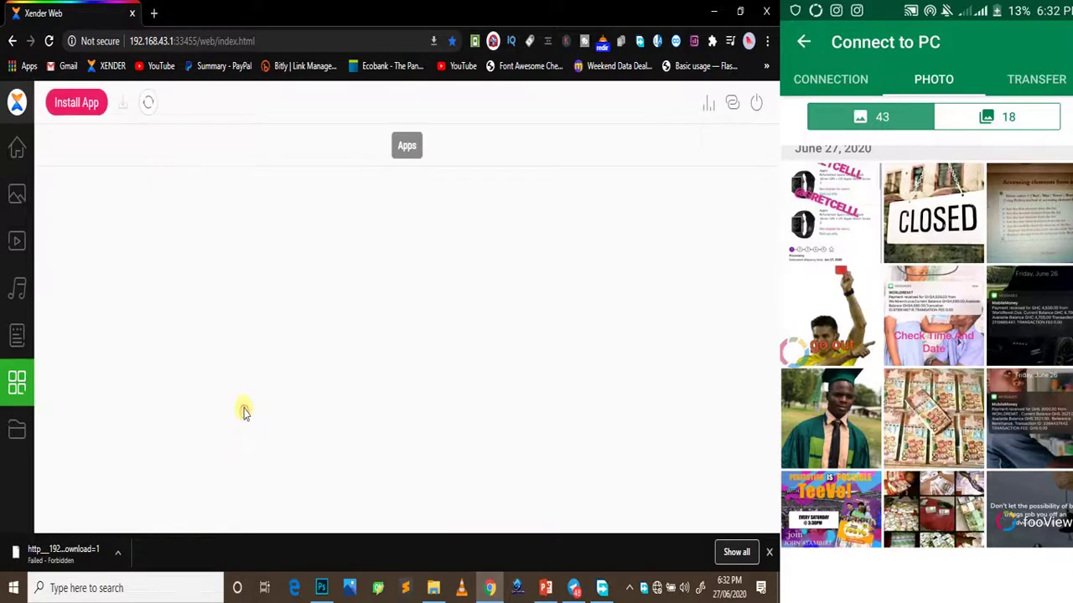
pyautogui.scroll(-2, 425, 389)
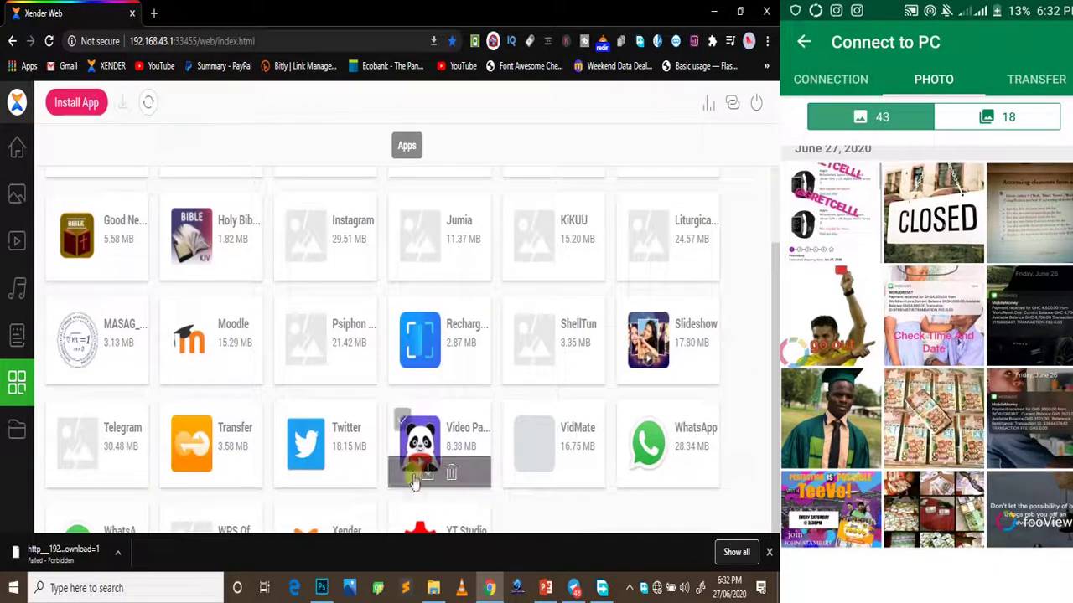
pyautogui.scroll(2, 469, 436)
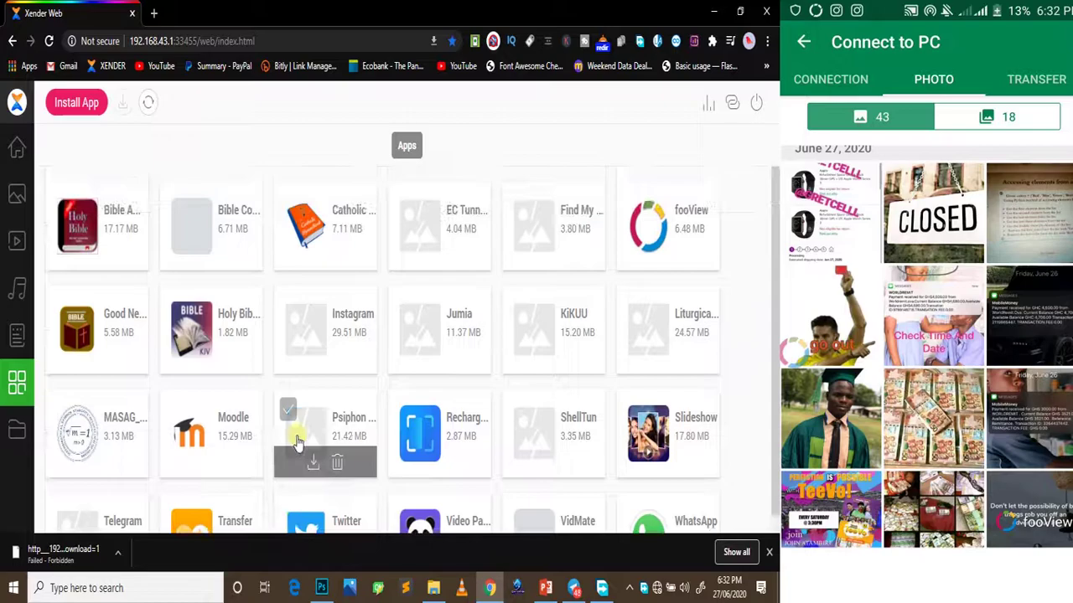
# Look through the phone's images and videos, then go back to the TECNO LA6 overview.
pyautogui.click(25, 201)
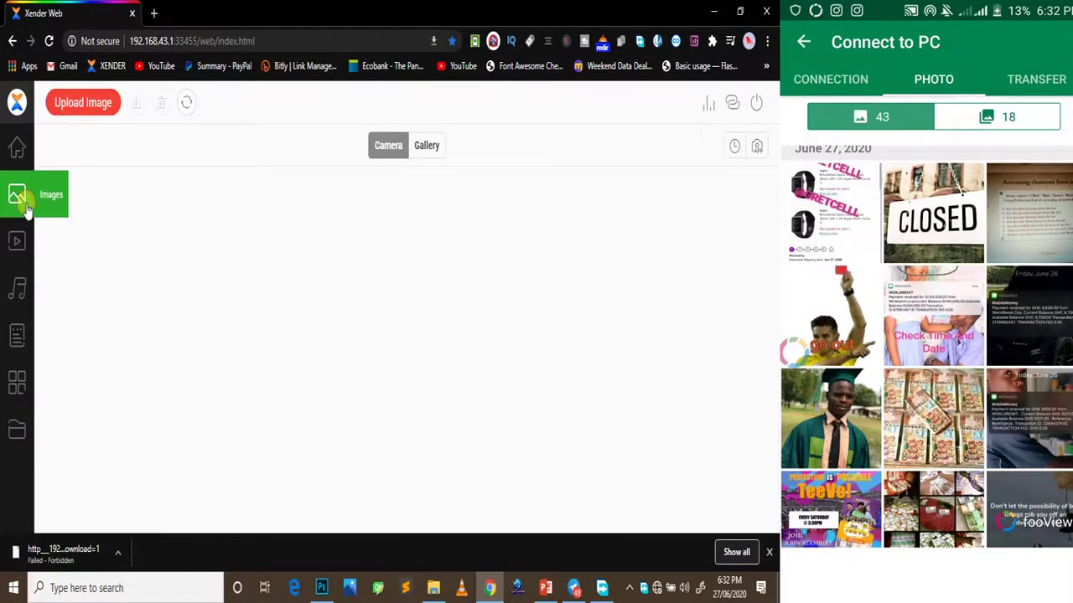
pyautogui.click(16, 239)
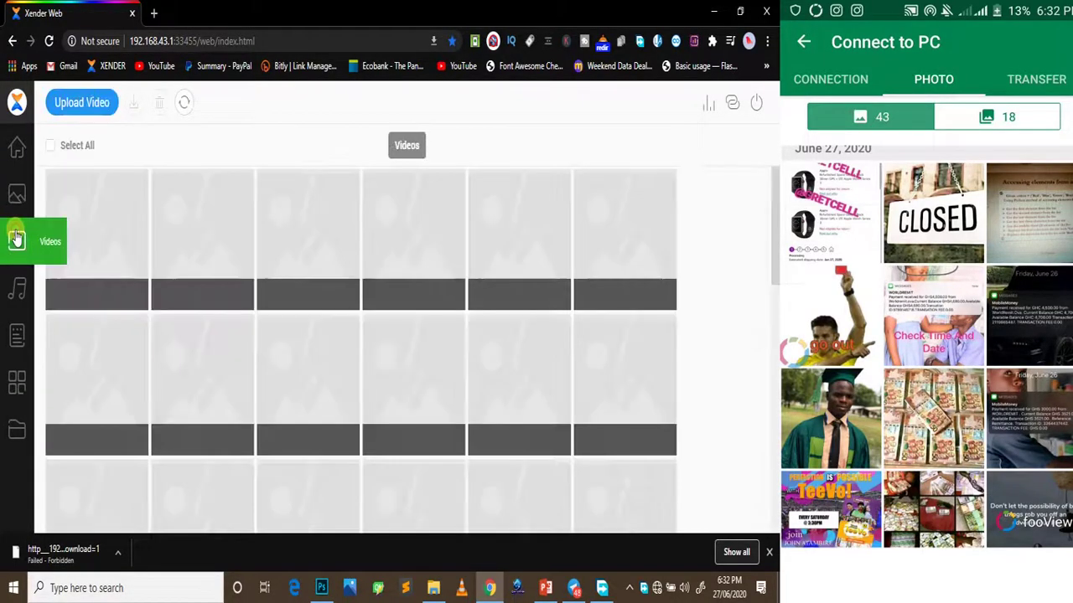
pyautogui.moveTo(64, 289)
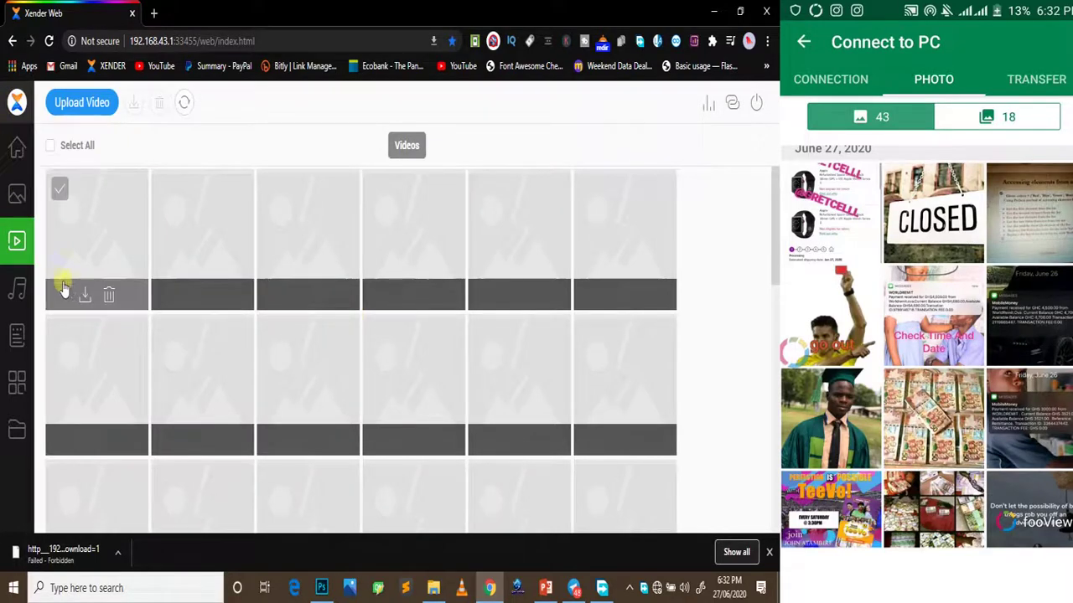
pyautogui.click(17, 195)
pyautogui.scroll(-6, 461, 365)
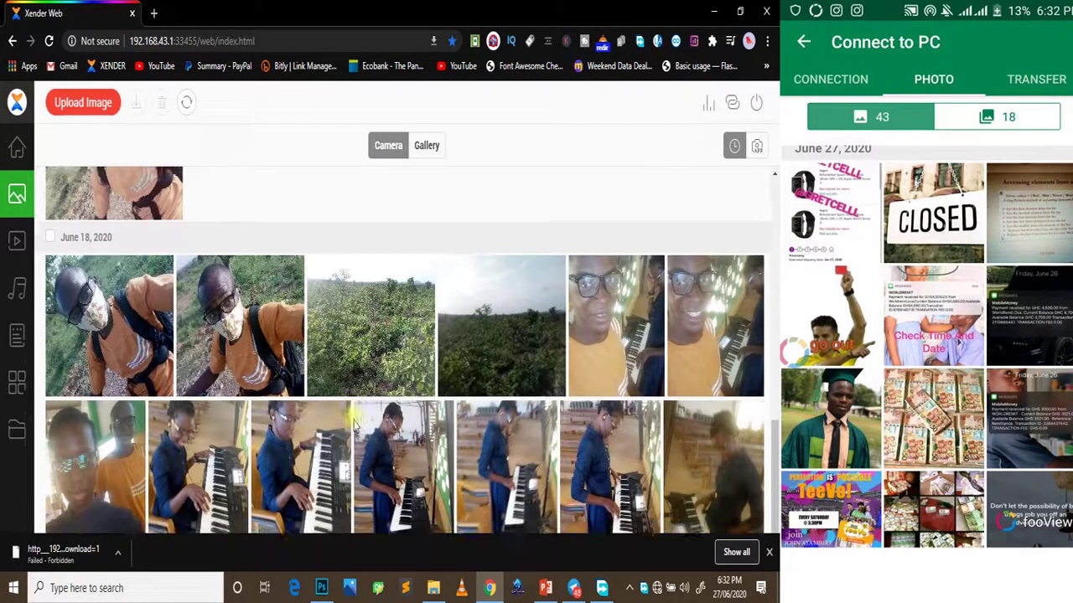
pyautogui.scroll(-1, 354, 426)
pyautogui.scroll(8, 301, 419)
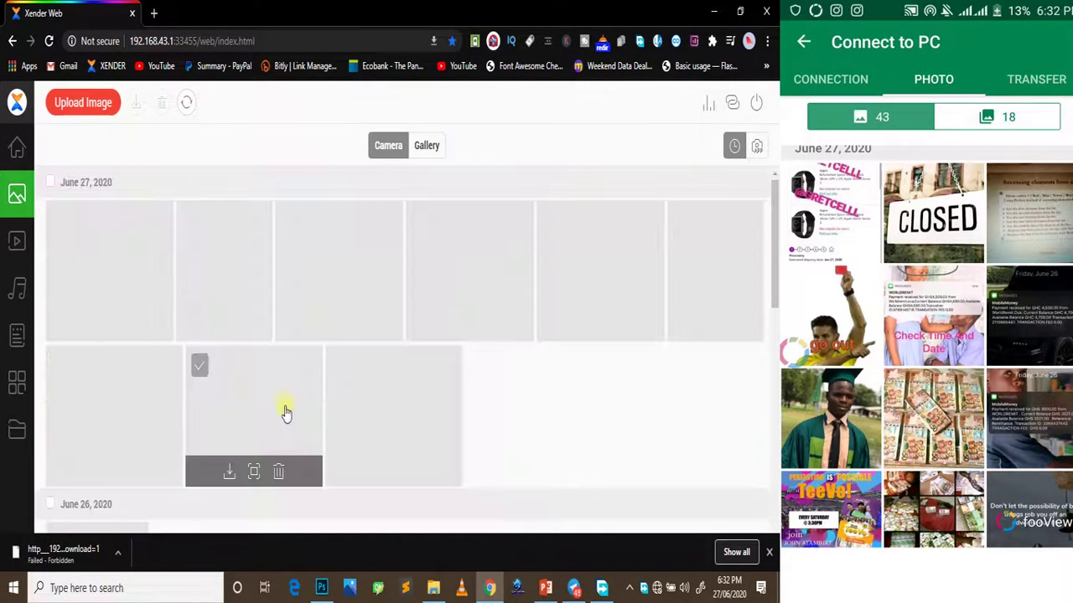
pyautogui.click(19, 146)
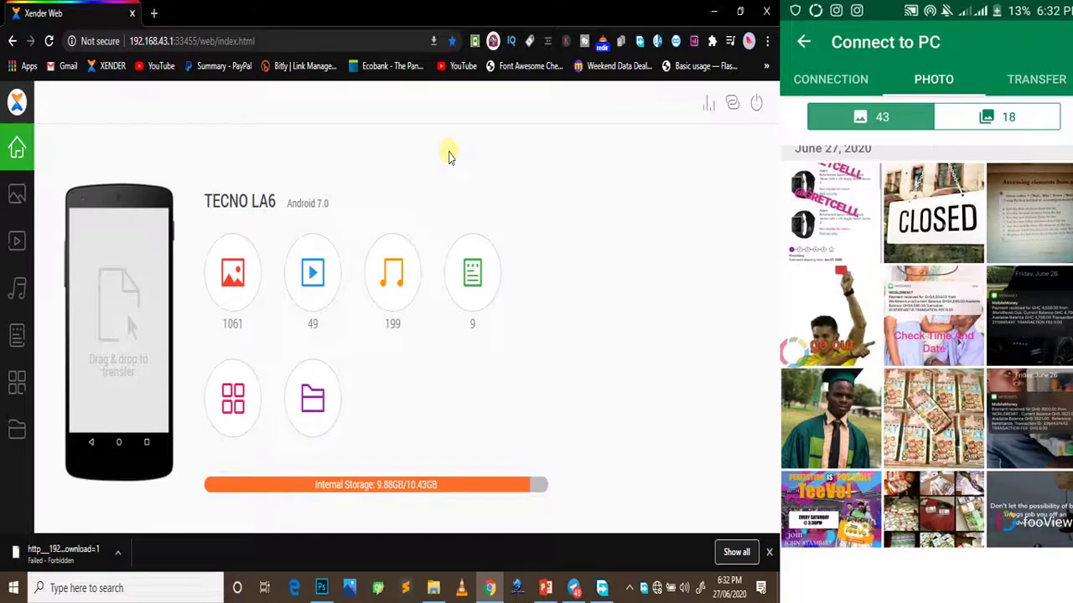
# Drag IMG-20200623-WA0014.jpg from the PC's Downloads folder into Xender Web to send it to the phone.
pyautogui.click(423, 516)
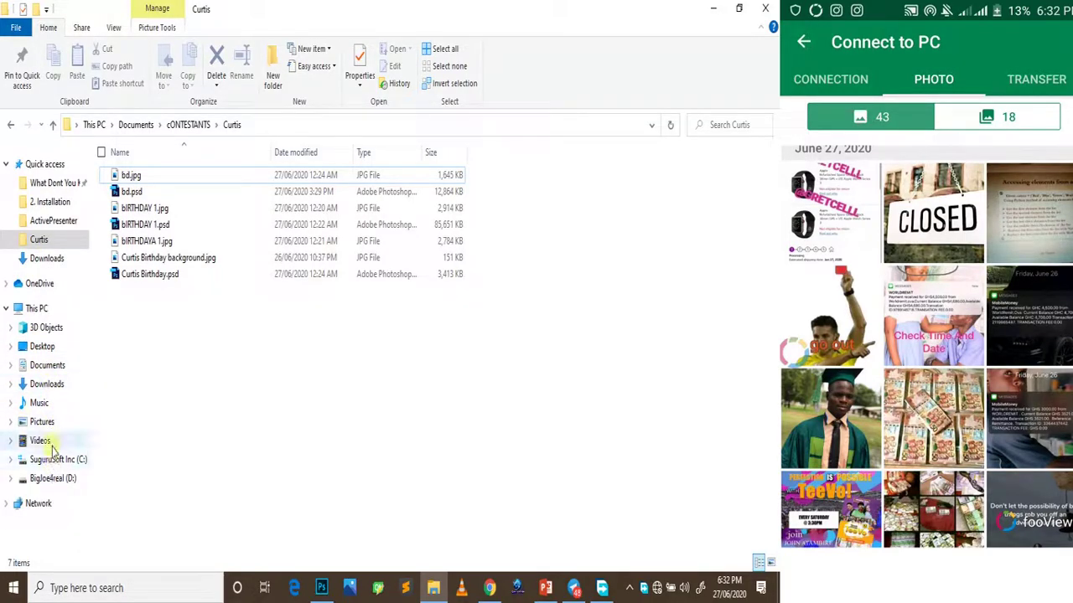
pyautogui.click(46, 384)
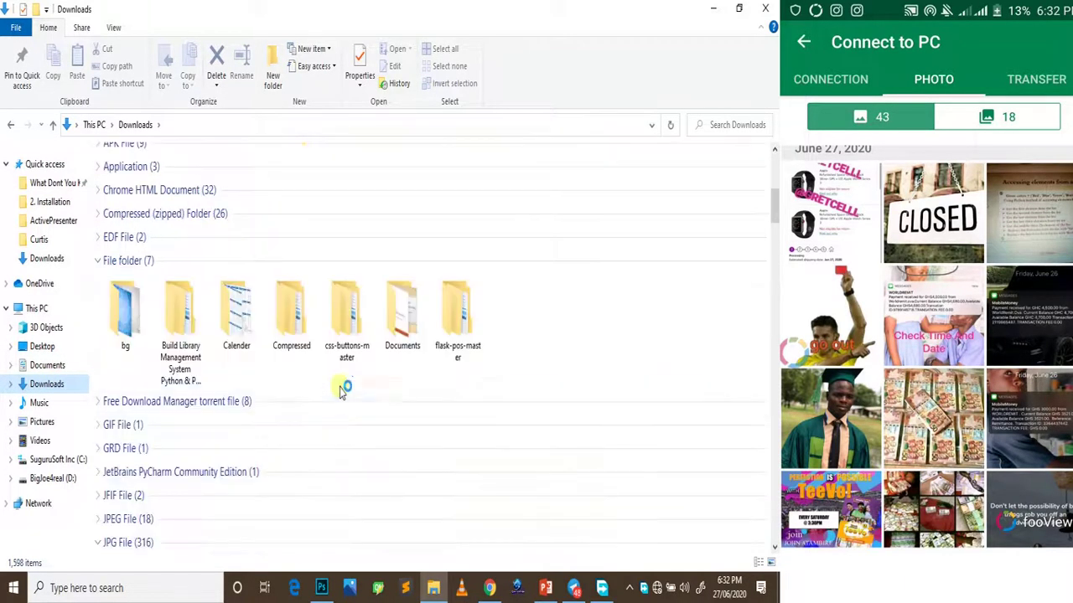
pyautogui.scroll(-3, 299, 444)
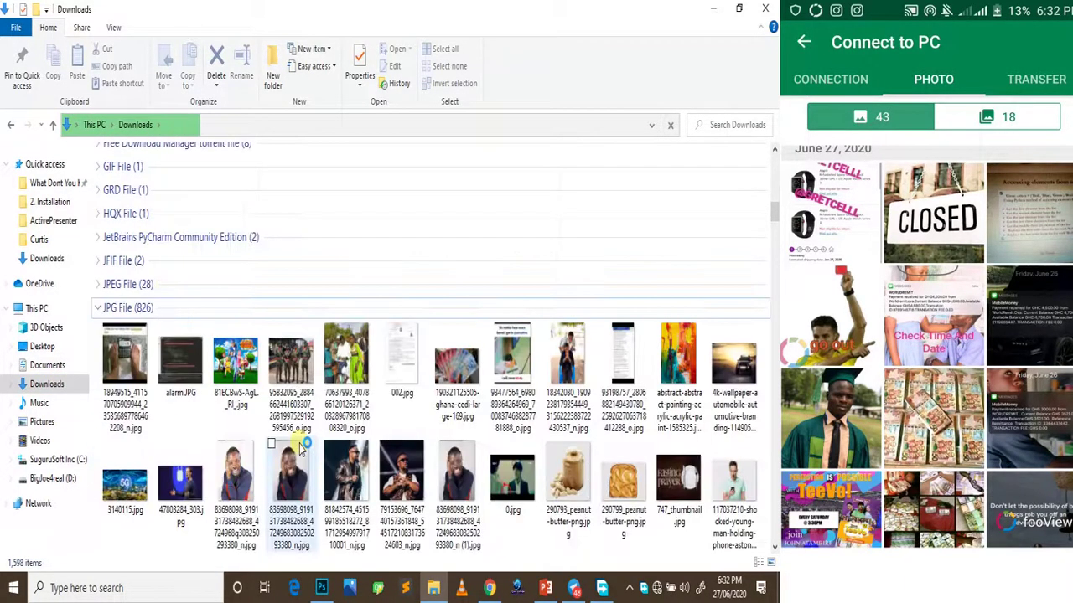
pyautogui.click(350, 380)
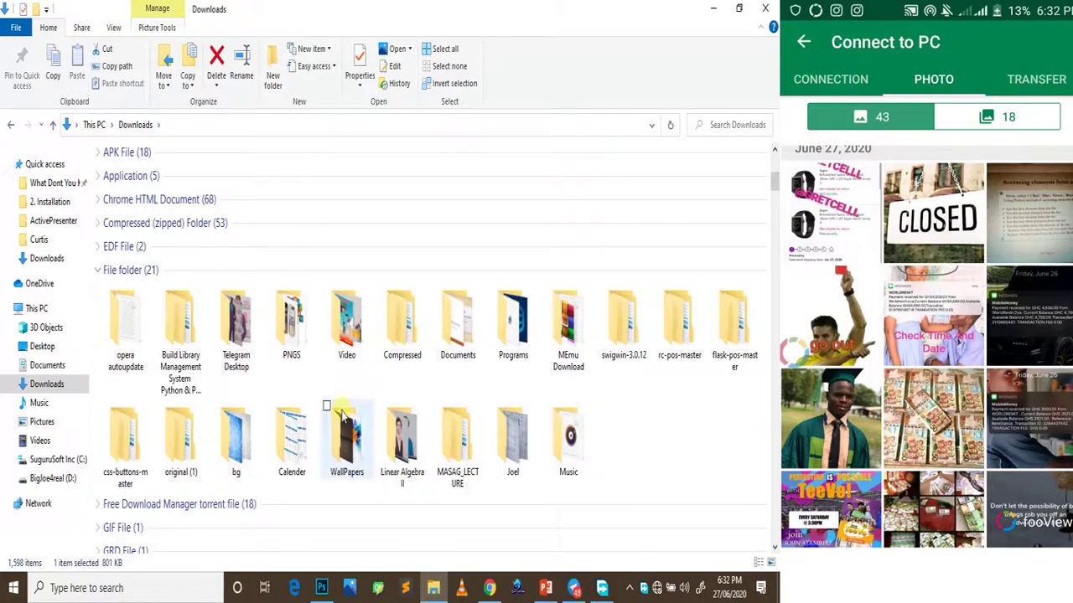
pyautogui.scroll(-5, 350, 380)
pyautogui.click(351, 378)
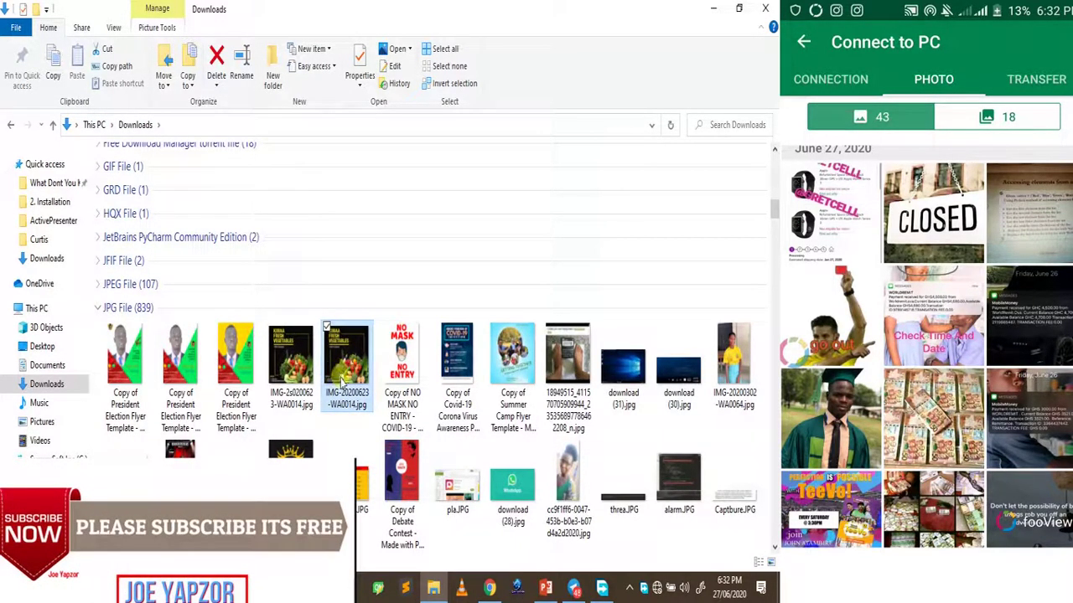
pyautogui.moveTo(347, 369); pyautogui.dragTo(303, 326)
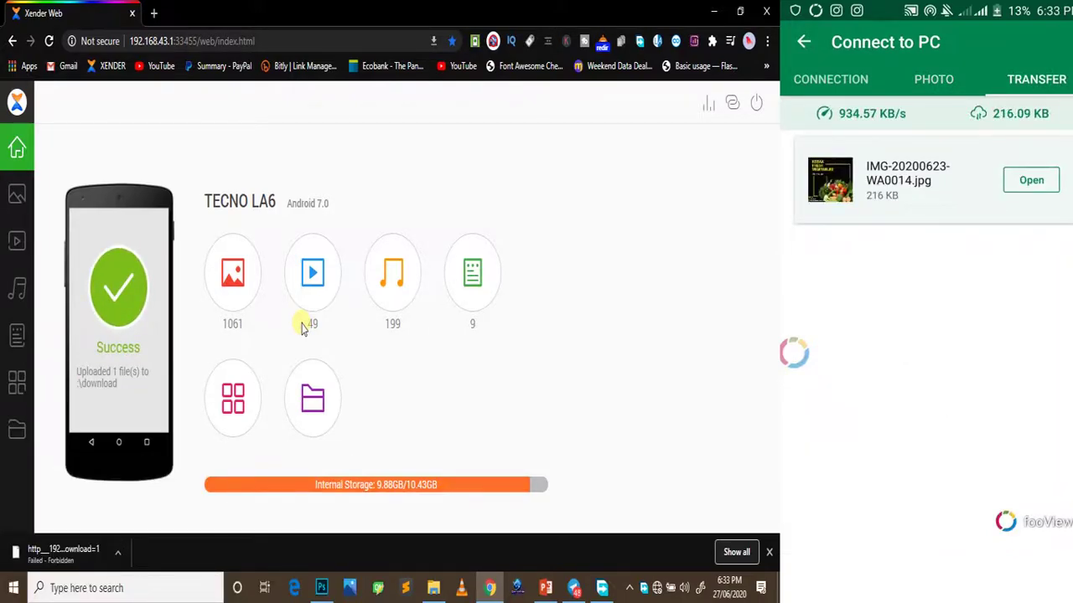
# Upload '1. Course Introduction.mp4' from the Build Library Management System Python & PyQt5 lesson folder to the phone's videos.
pyautogui.click(22, 241)
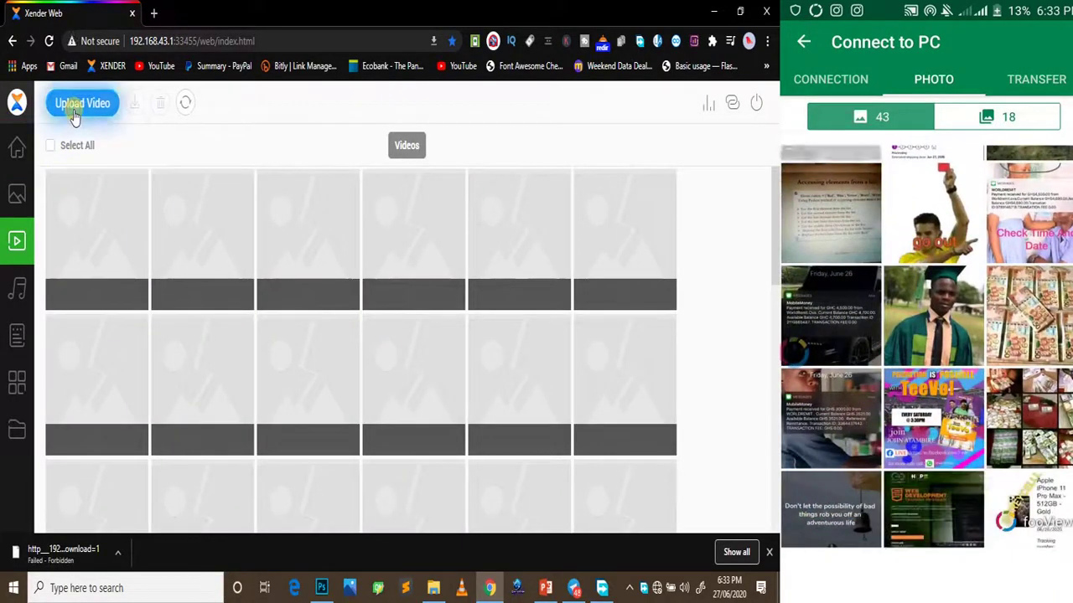
pyautogui.click(74, 104)
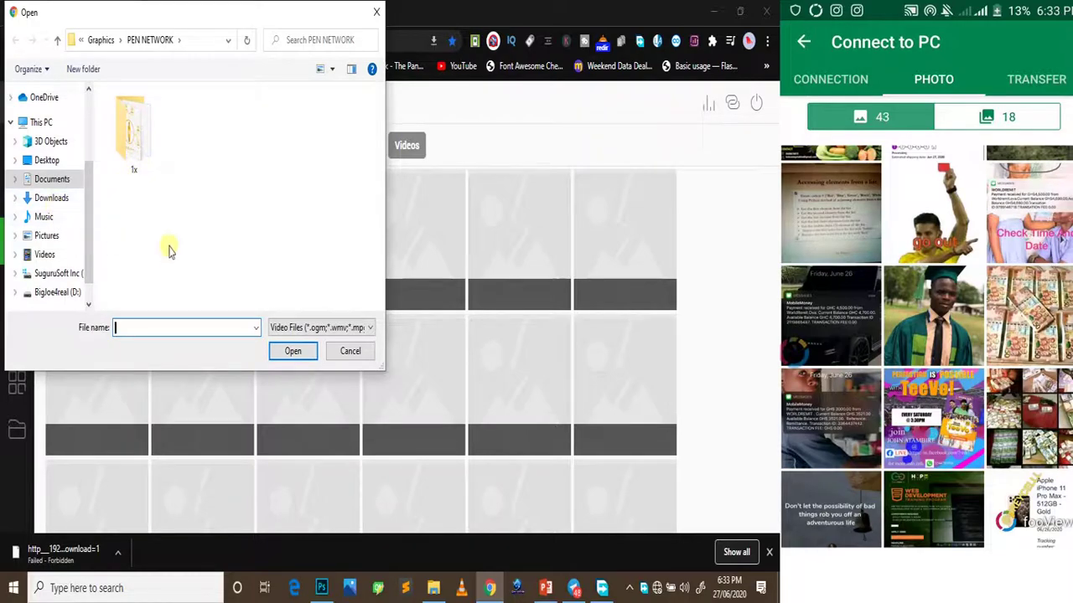
pyautogui.click(53, 202)
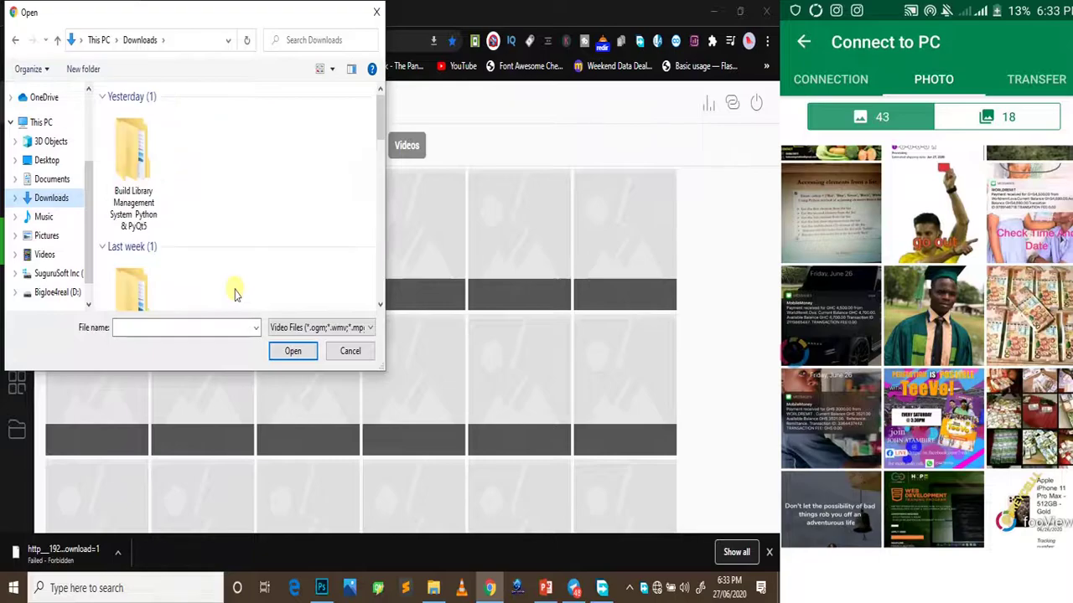
pyautogui.scroll(-1, 215, 269)
pyautogui.scroll(-2, 153, 244)
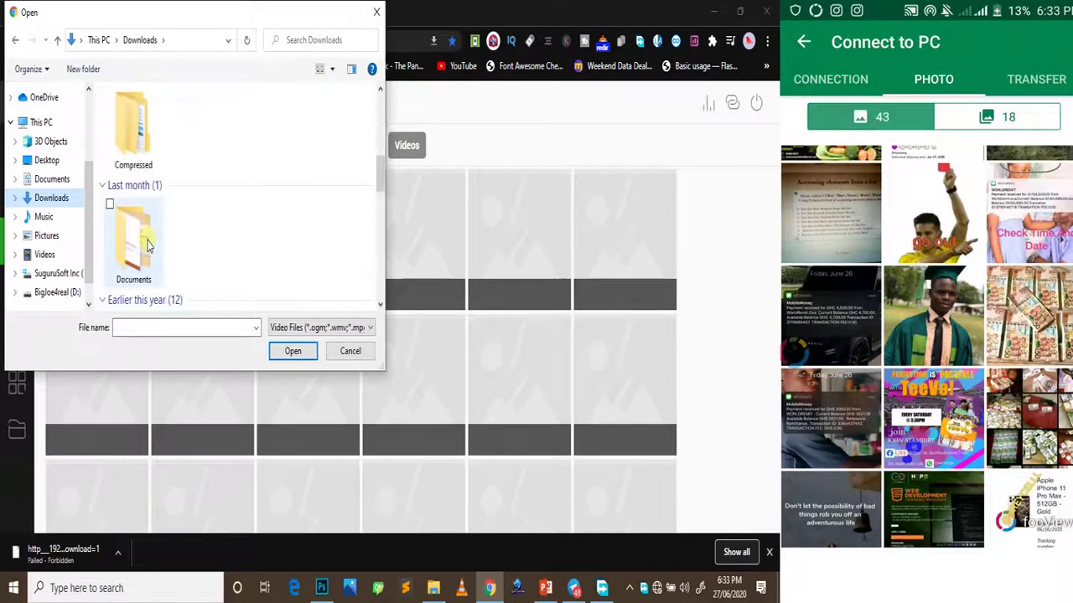
pyautogui.scroll(4, 147, 260)
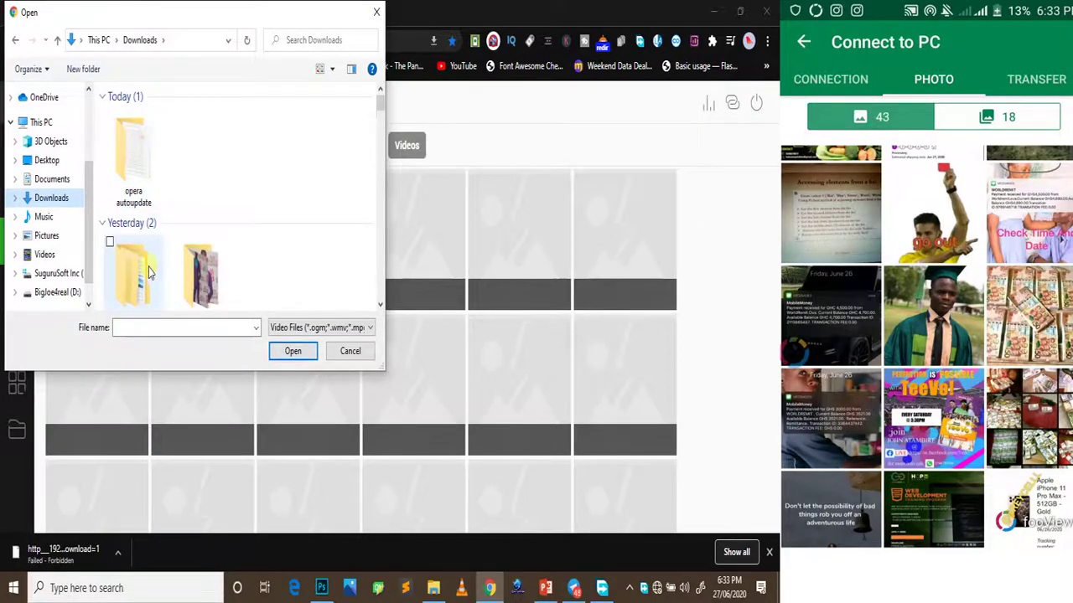
pyautogui.scroll(-1, 149, 271)
pyautogui.doubleClick(149, 266)
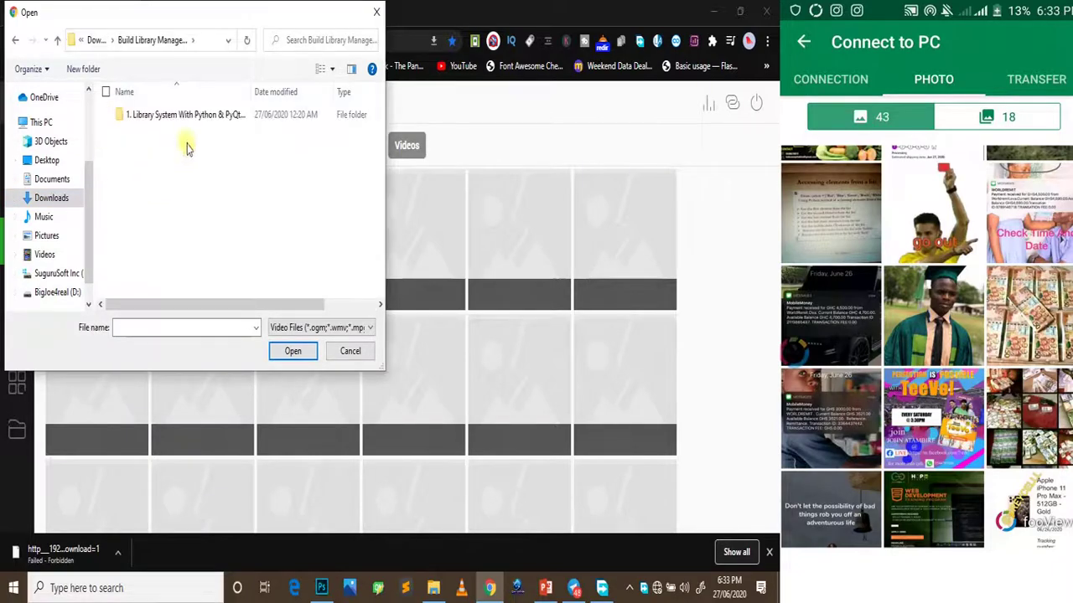
pyautogui.click(199, 118)
pyautogui.doubleClick(199, 117)
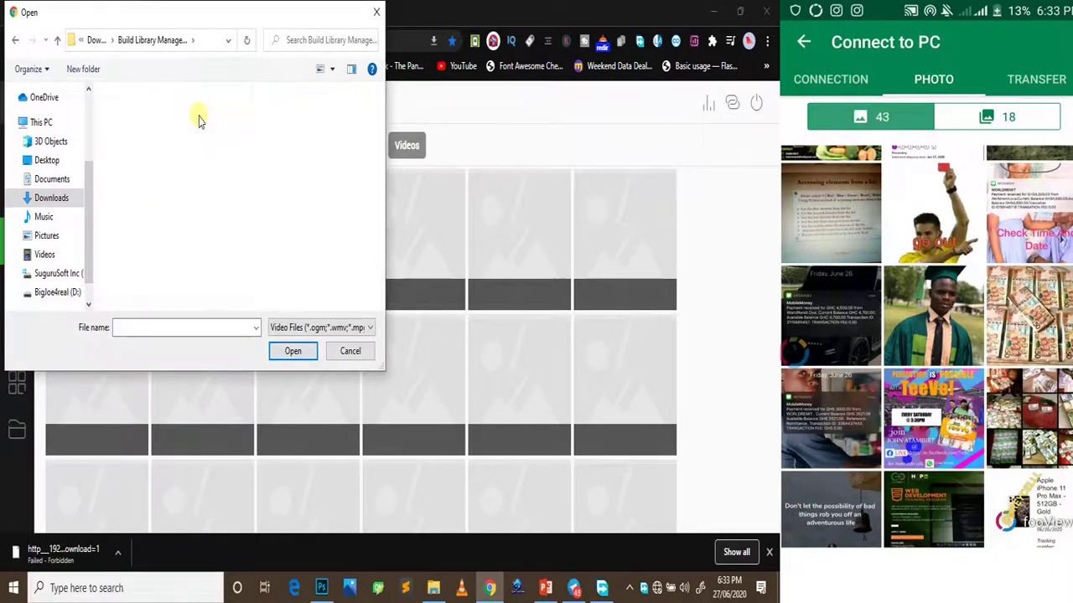
pyautogui.click(142, 149)
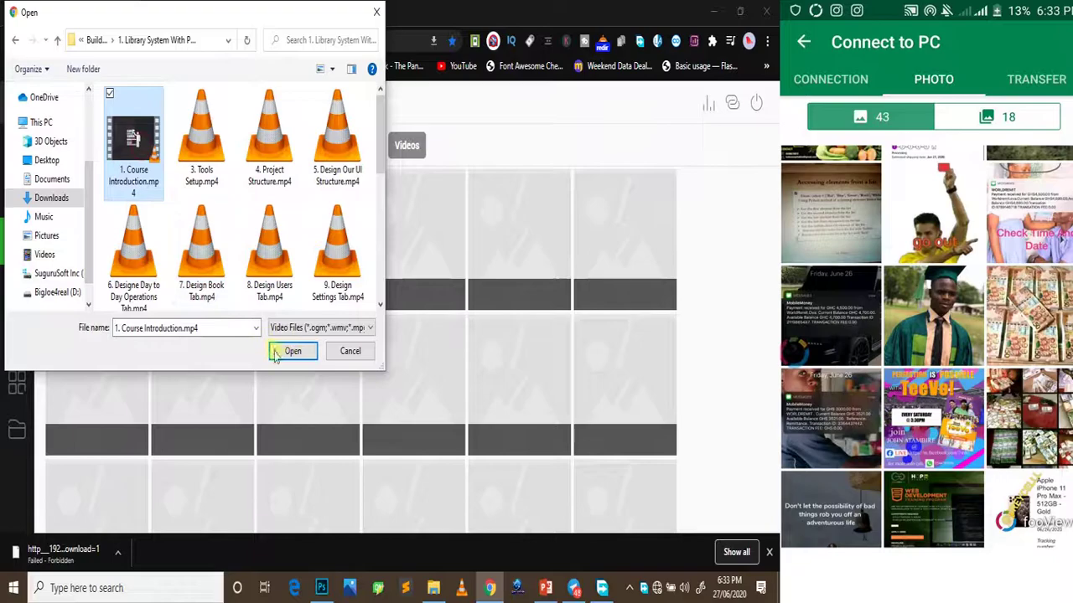
pyautogui.click(292, 352)
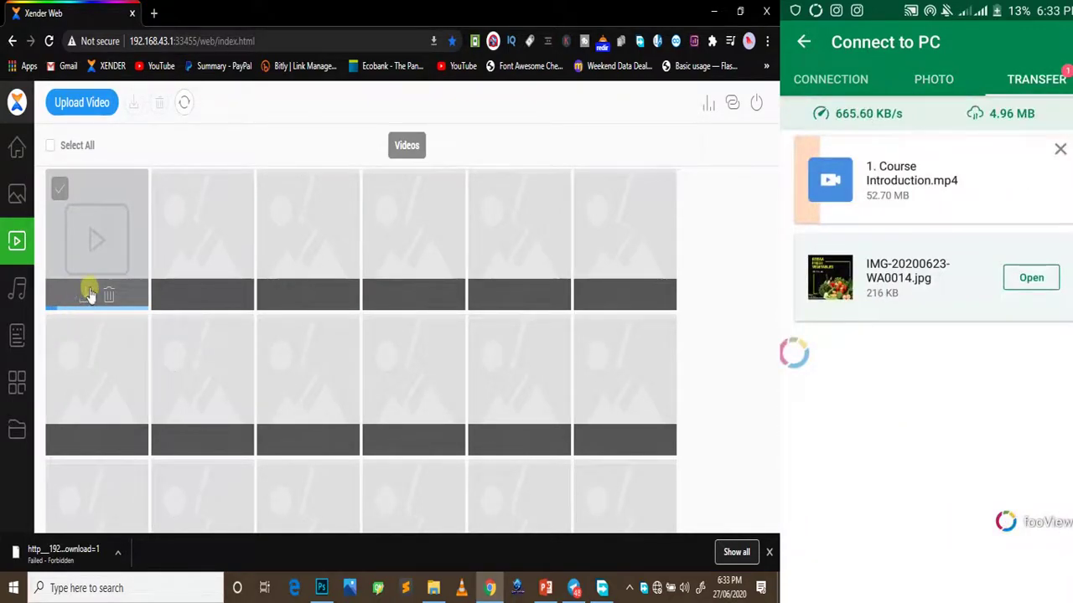
# Glance through the phone's music and documents lists.
pyautogui.click(17, 289)
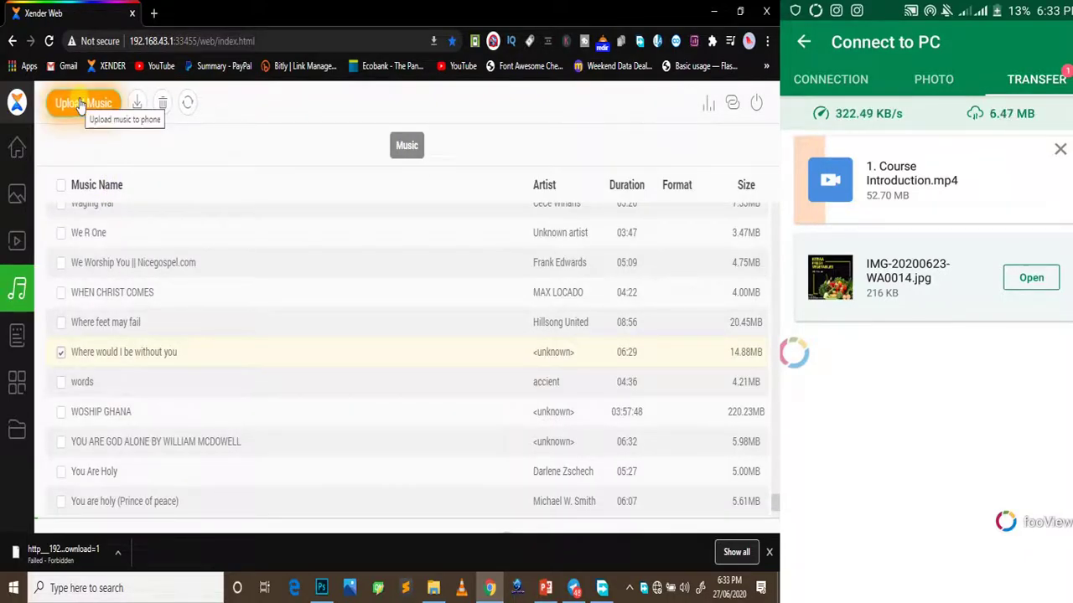
pyautogui.click(168, 108)
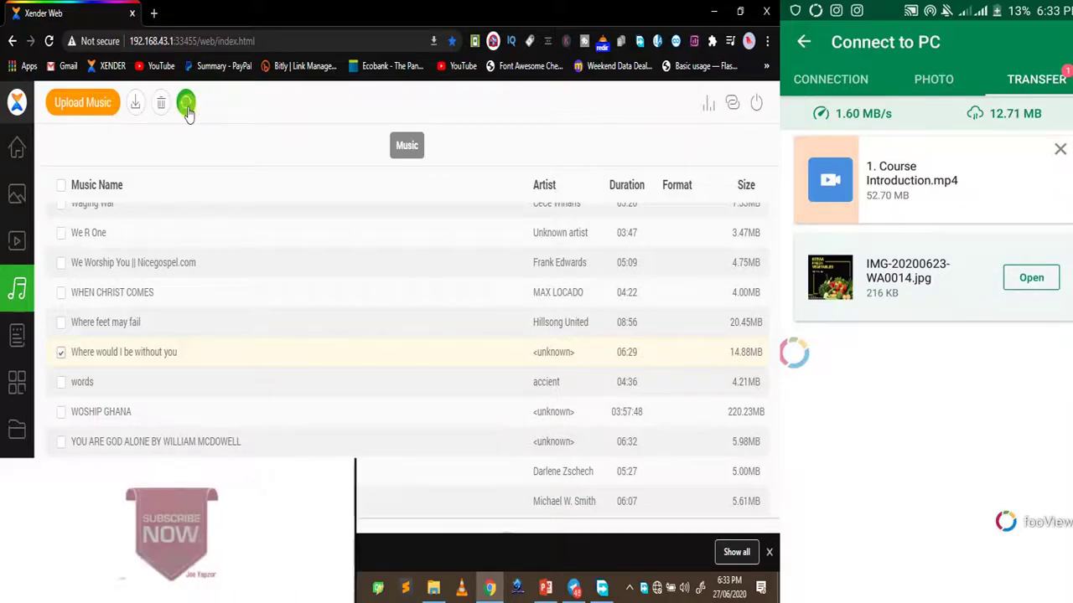
pyautogui.click(18, 335)
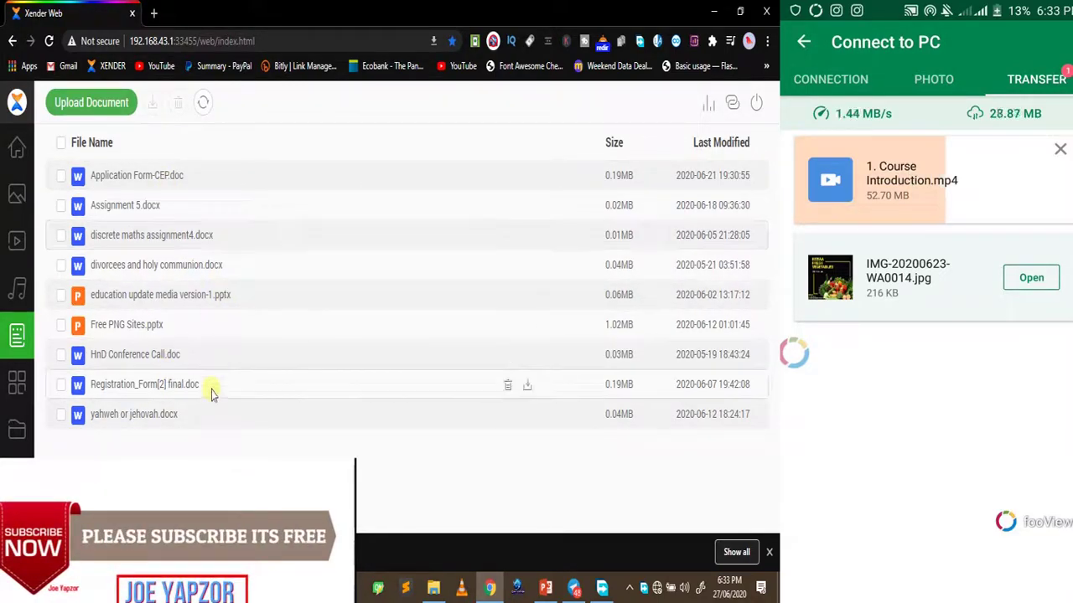
# Open Telegram > Telegram Documents in the phone's storage and select a file.
pyautogui.click(16, 429)
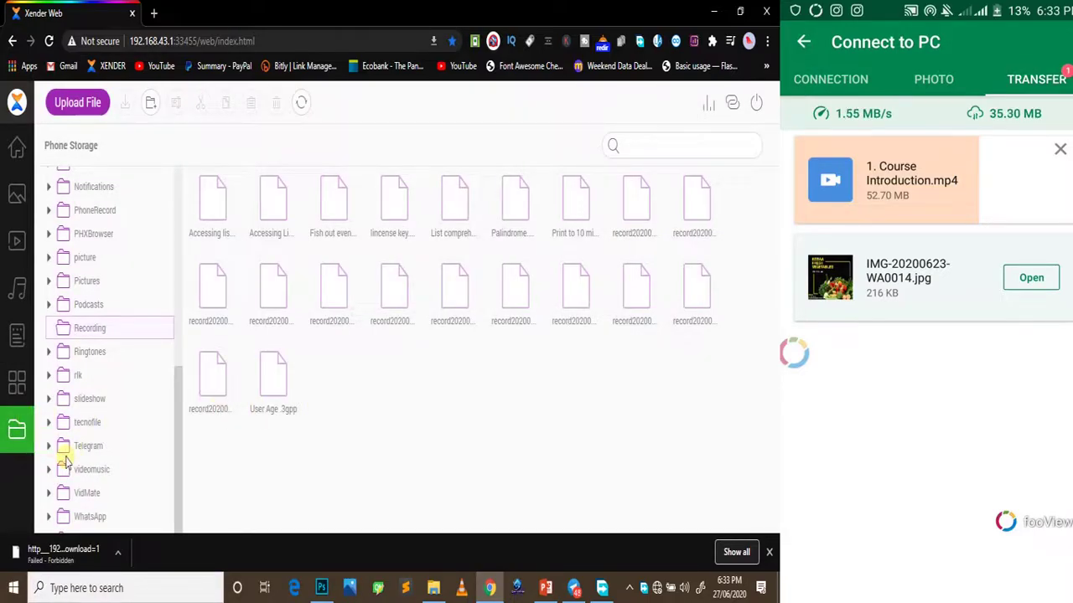
pyautogui.click(90, 445)
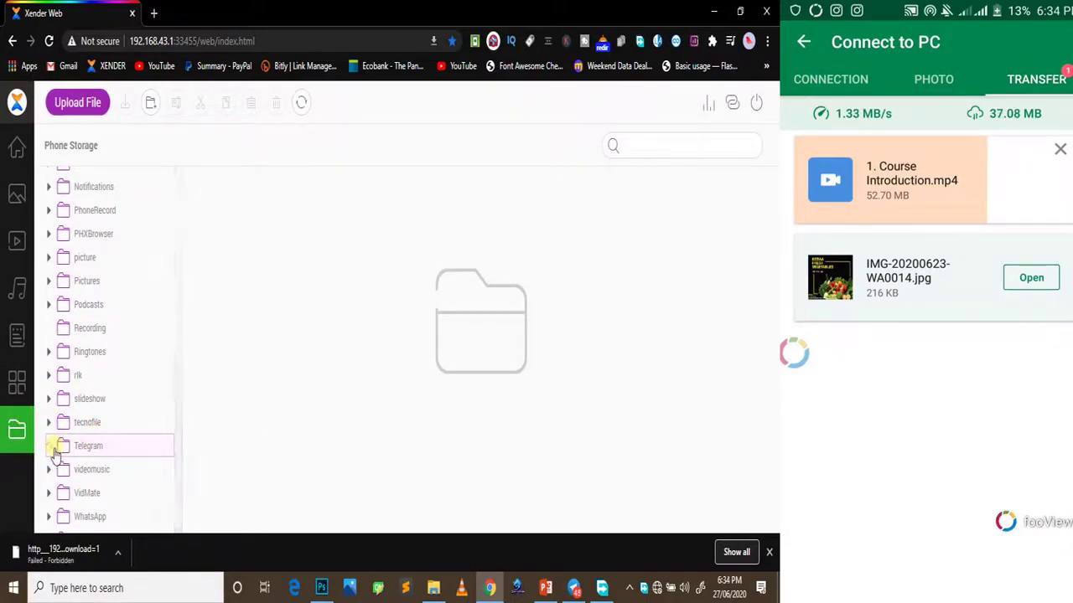
pyautogui.doubleClick(270, 211)
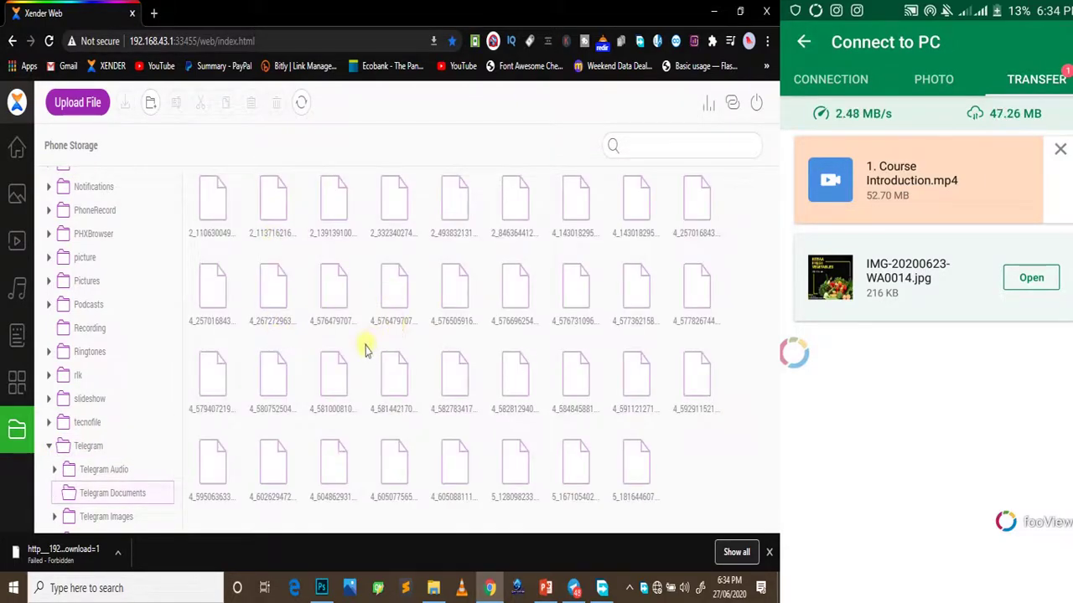
pyautogui.click(392, 303)
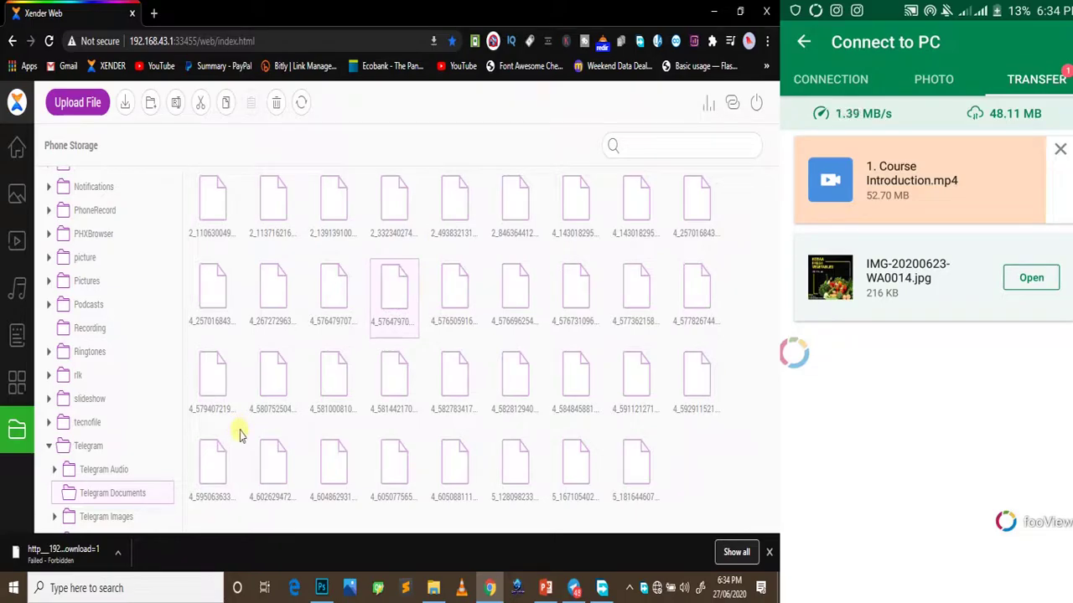
# Download 4_576479707120878212.tls from the phone to the PC through Free Download Manager.
pyautogui.click(124, 102)
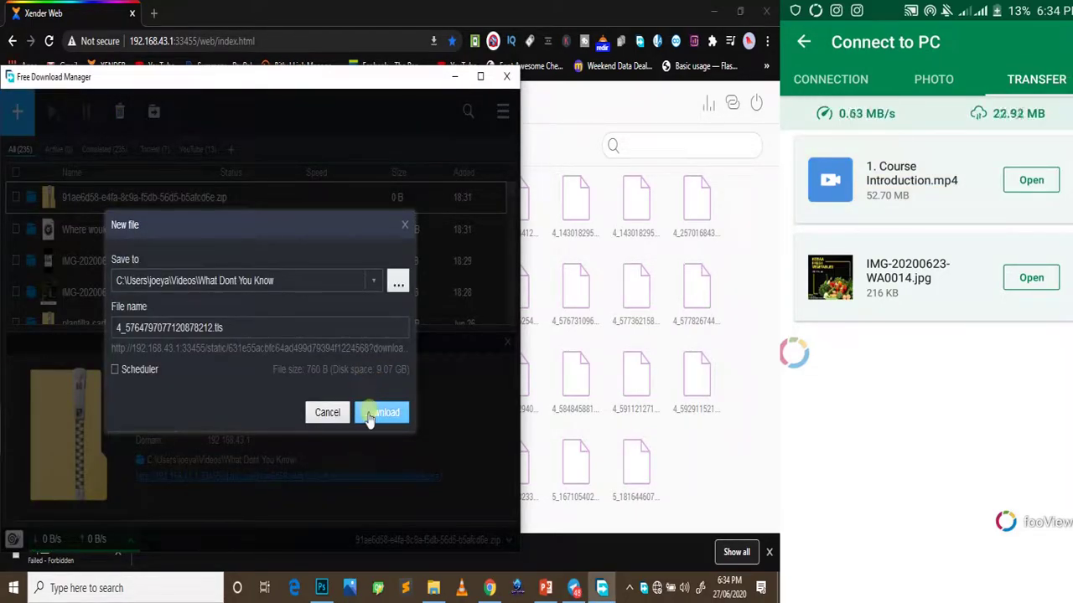
pyautogui.click(371, 419)
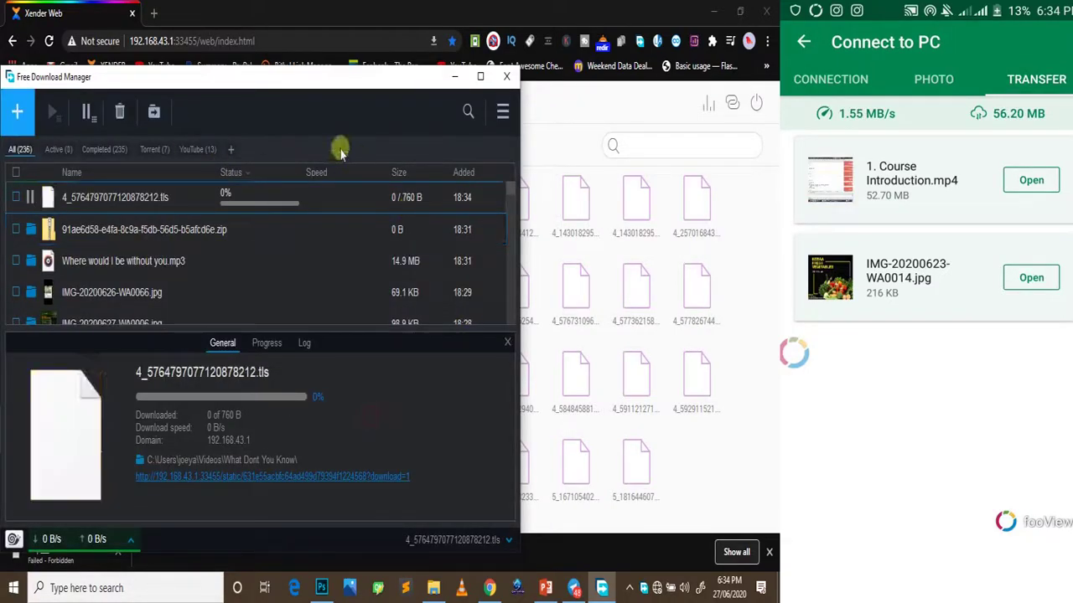
pyautogui.click(770, 208)
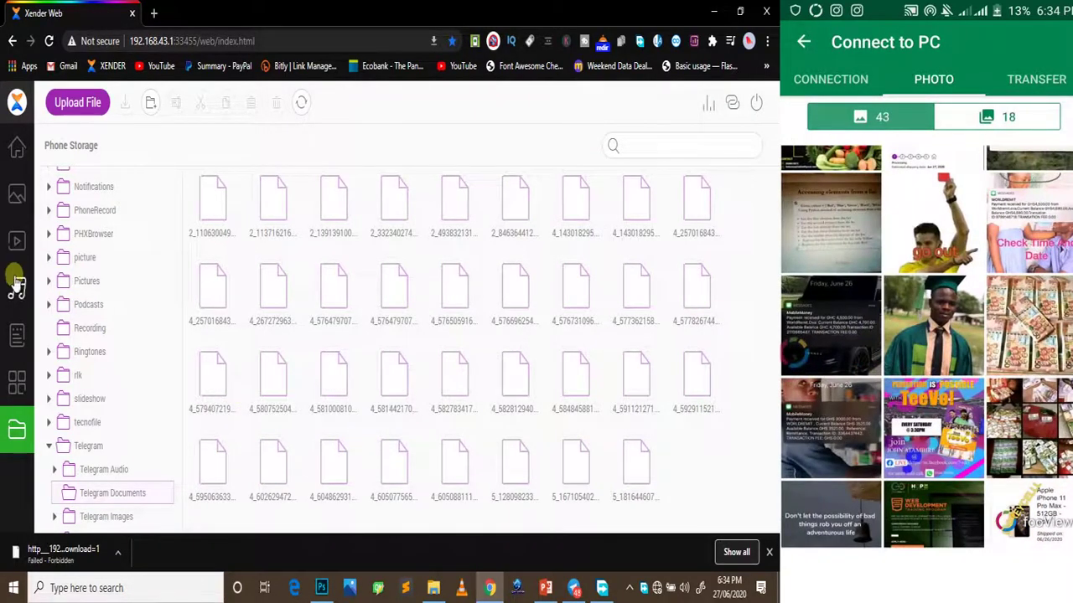
pyautogui.click(17, 381)
pyautogui.click(13, 154)
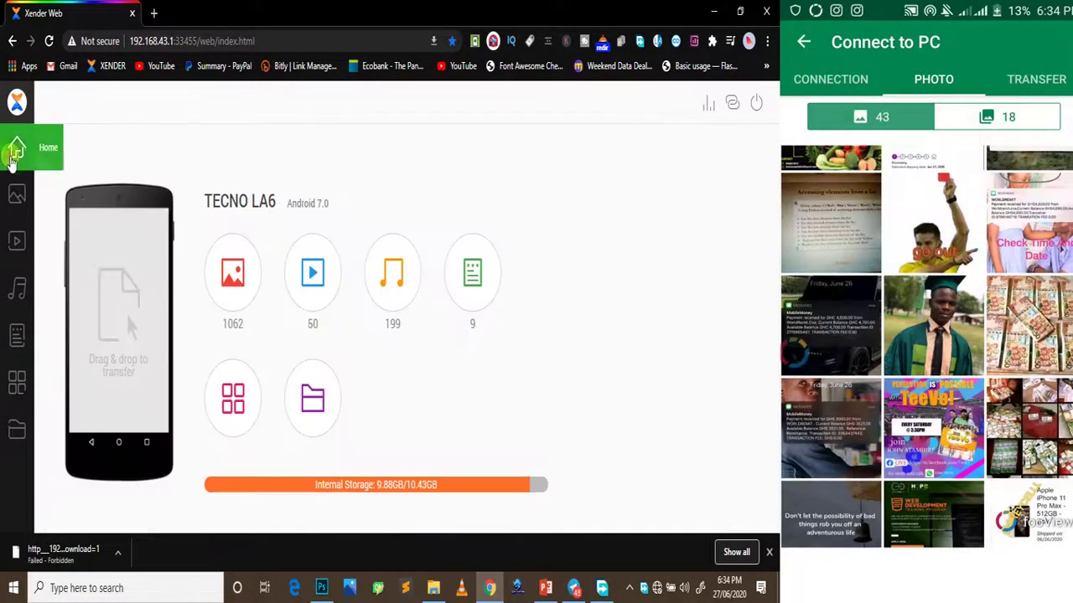
pyautogui.click(712, 107)
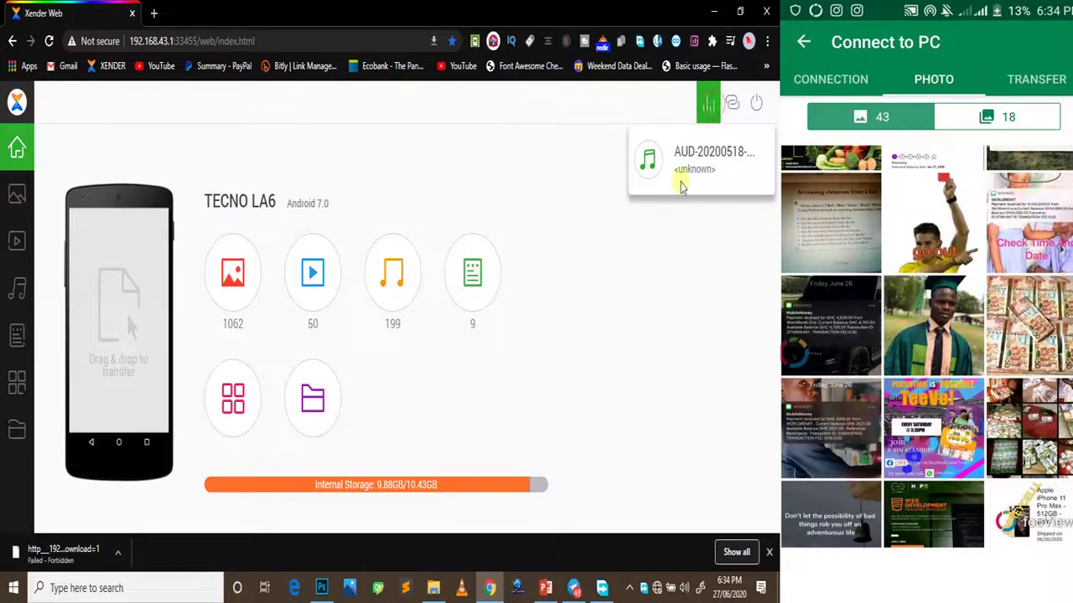
pyautogui.moveTo(650, 172)
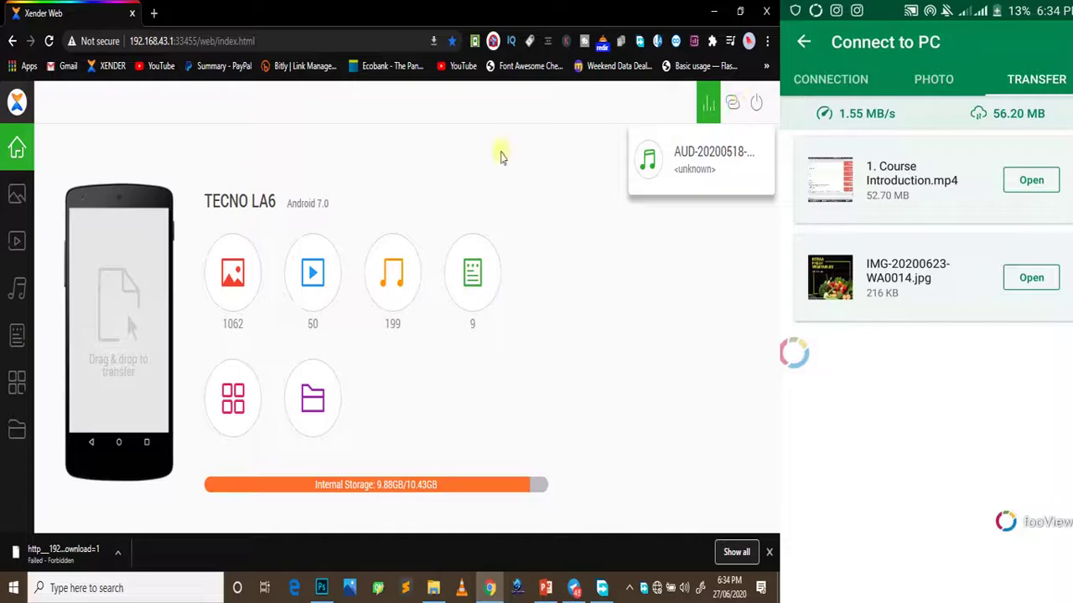
pyautogui.click(377, 146)
pyautogui.click(17, 457)
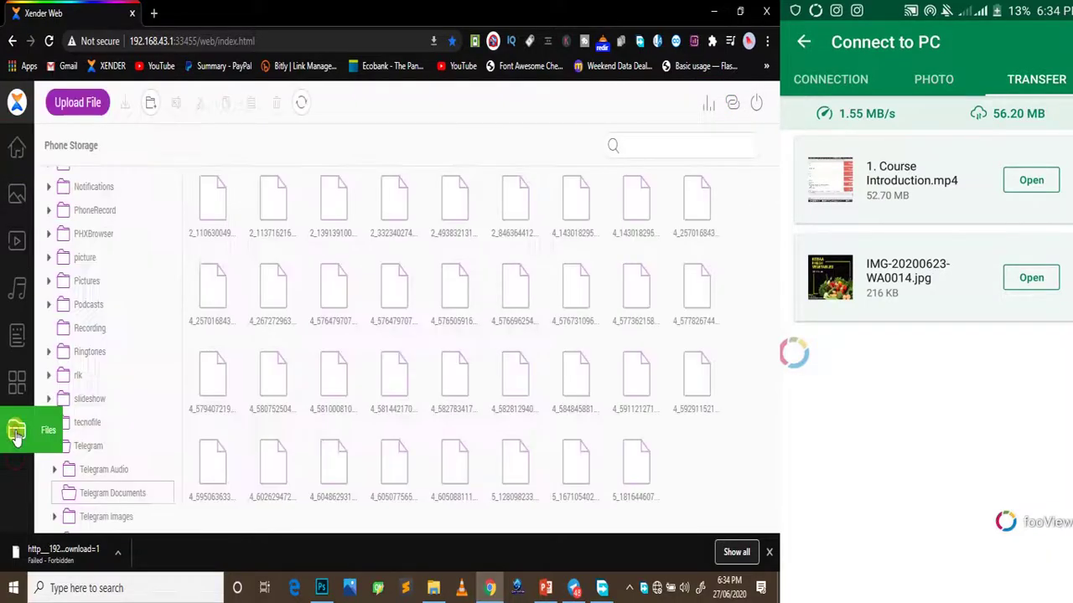
# Return to the TECNO LA6 overview page and close Chrome's download shelf.
pyautogui.click(17, 155)
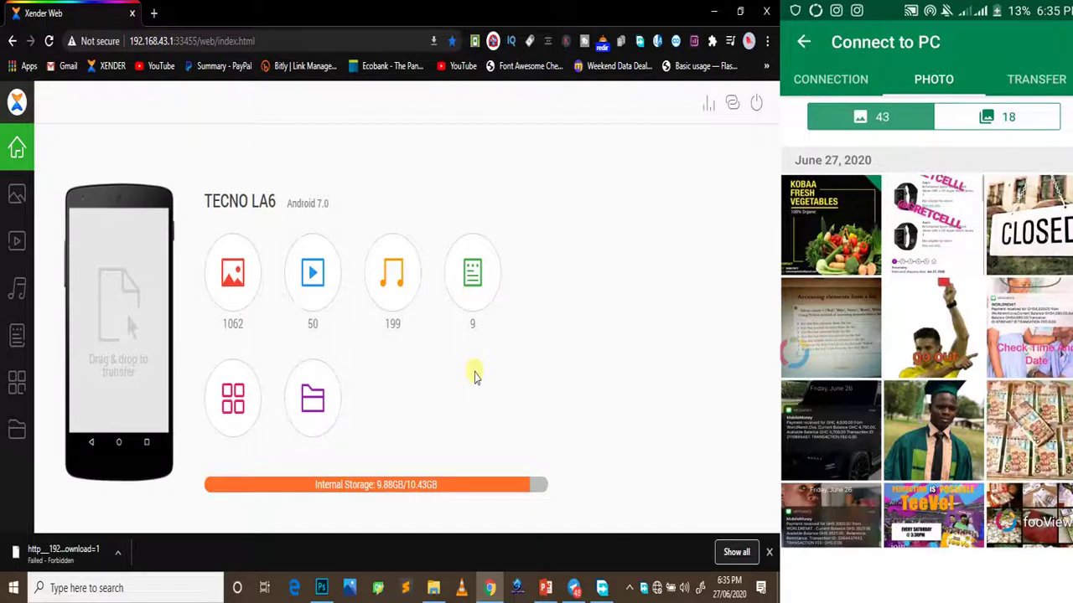
pyautogui.click(765, 553)
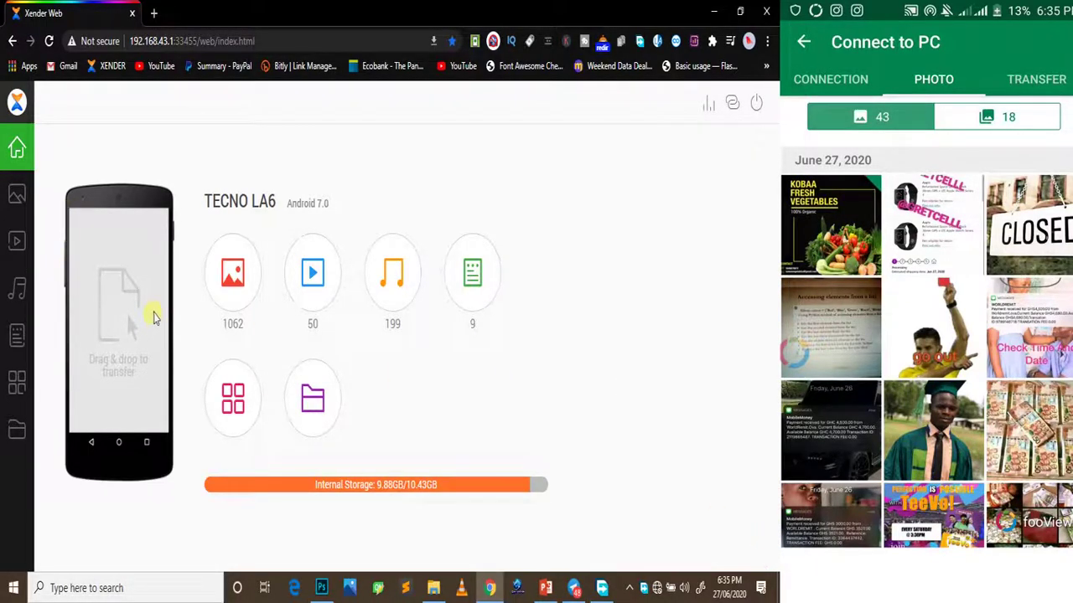